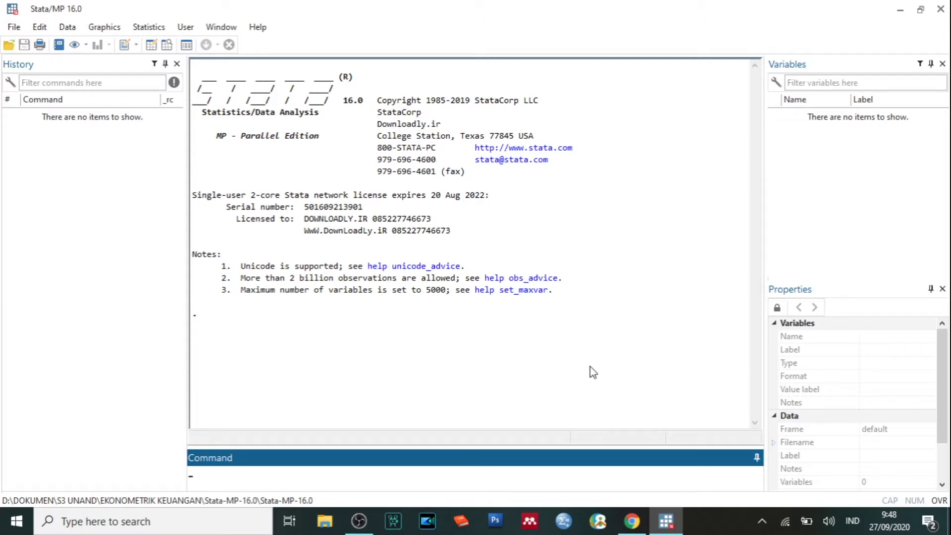
Import the DATA PANEL worksheet from LATIHAN_DATA PANEL_STATA.xls, using the first row as variable names
{"action": "left_click", "coordinate": [13, 28]}
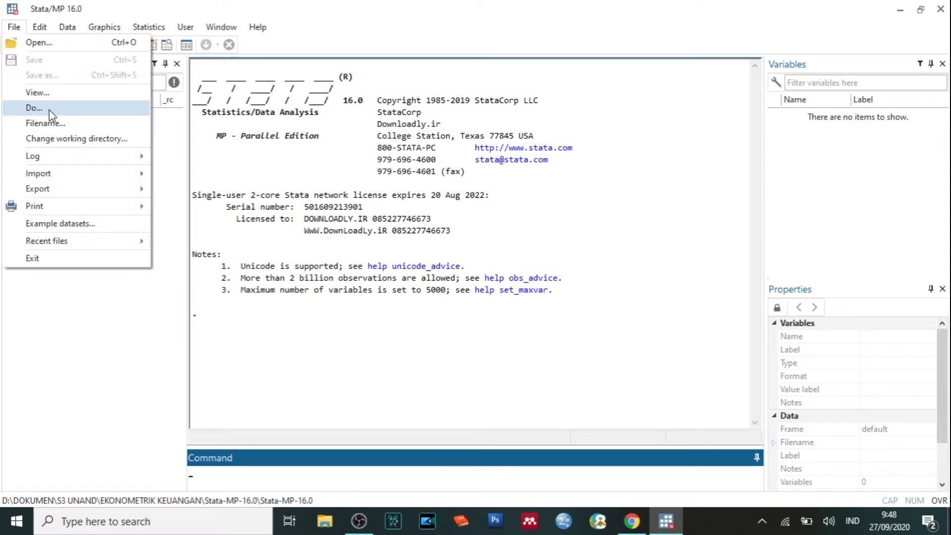
{"action": "mouse_move", "coordinate": [54, 172]}
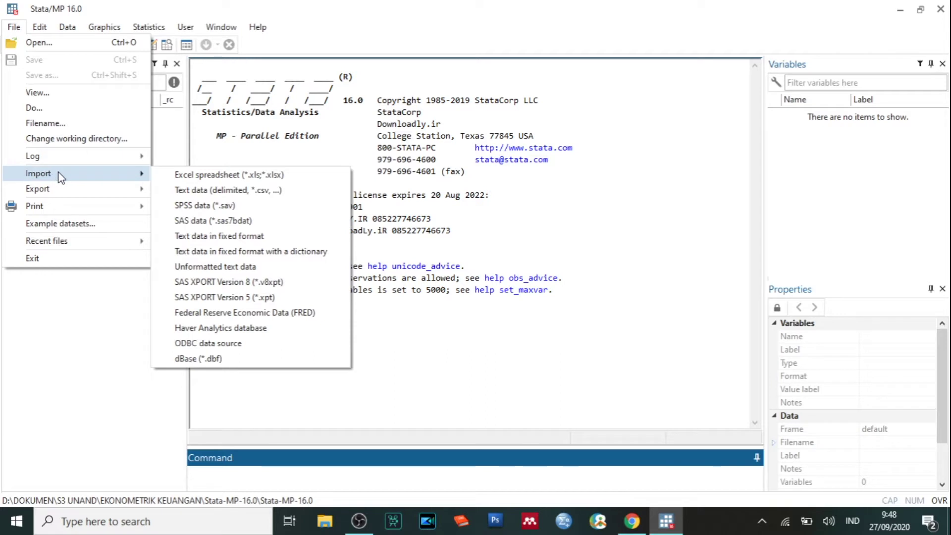
{"action": "left_click", "coordinate": [174, 175]}
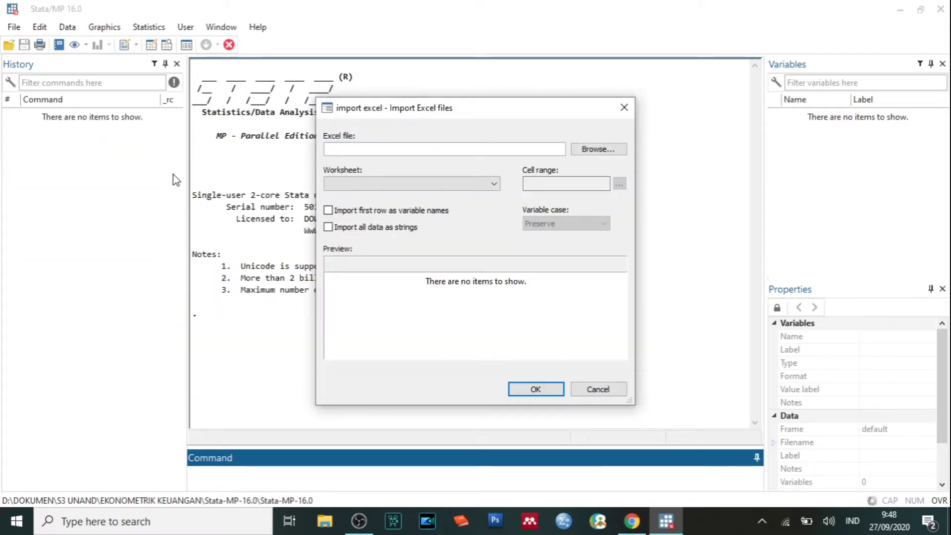
{"action": "left_click", "coordinate": [600, 148]}
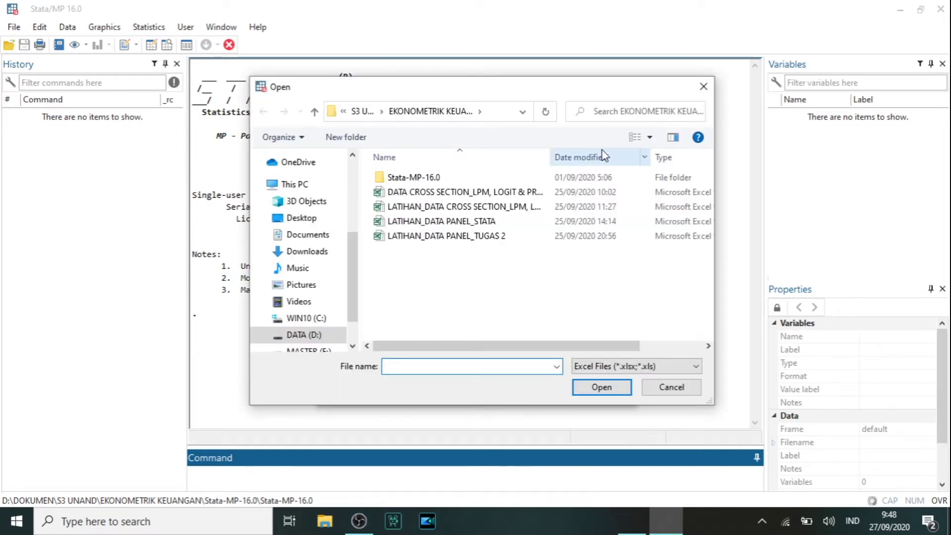
{"action": "left_click", "coordinate": [490, 223]}
{"action": "left_click", "coordinate": [603, 388]}
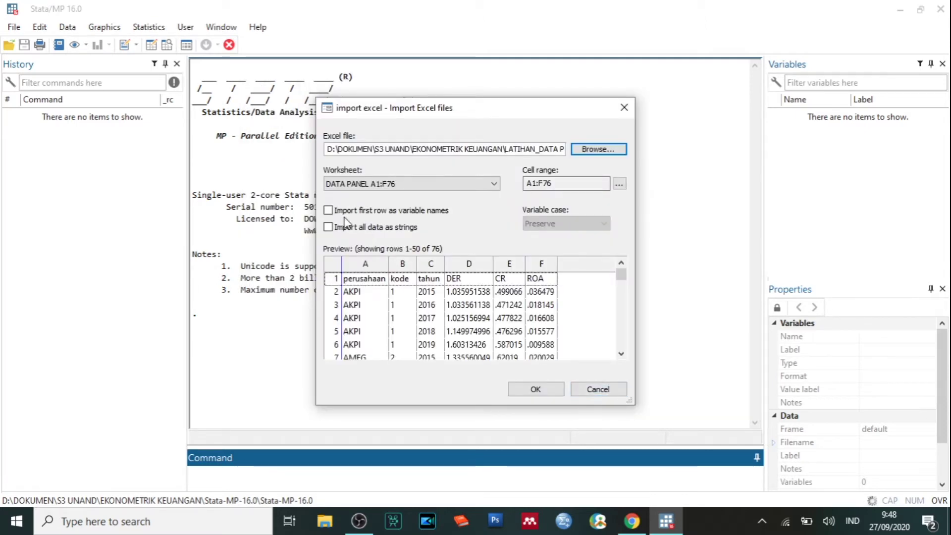
{"action": "left_click", "coordinate": [328, 211]}
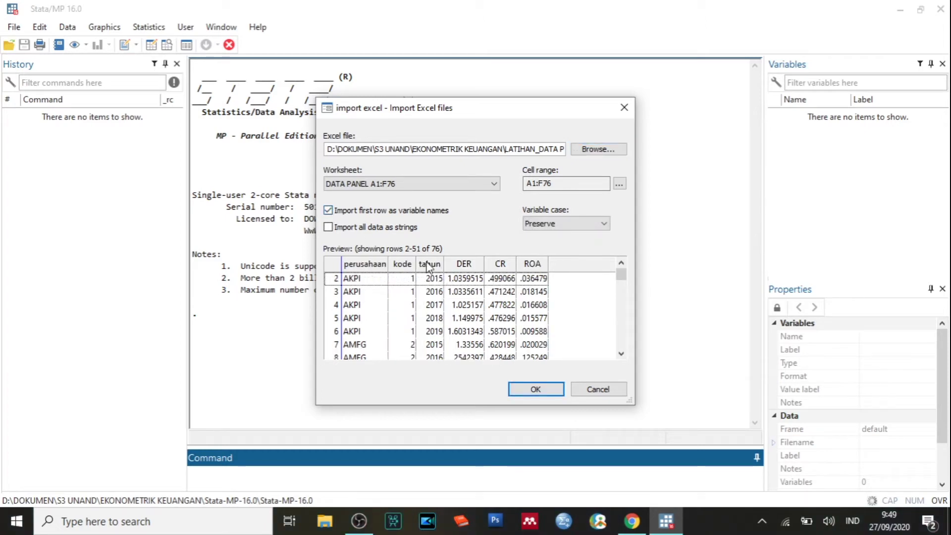
{"action": "left_click", "coordinate": [525, 390]}
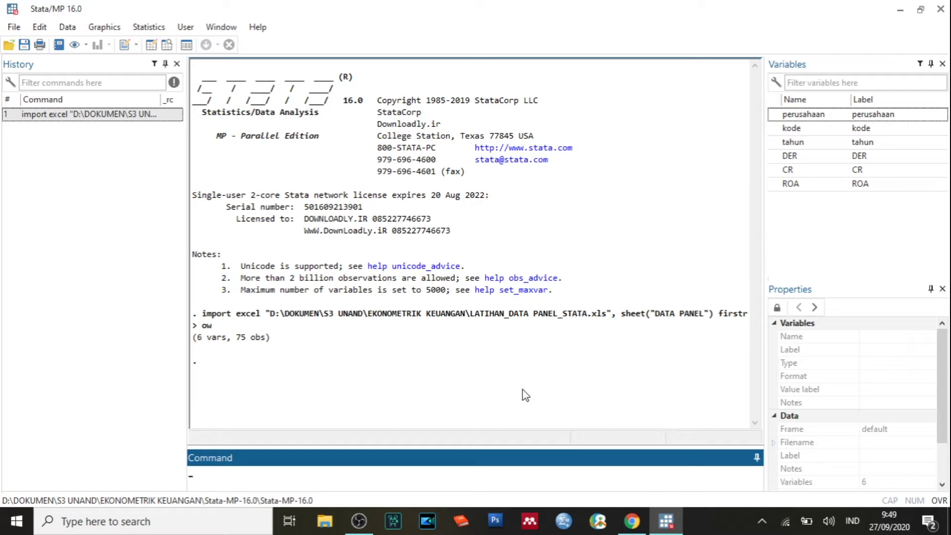
Declare the dataset as panel data with kode as panel variable and tahun as time variable, using xtset kode tahun
{"action": "type", "text": "xtset"}
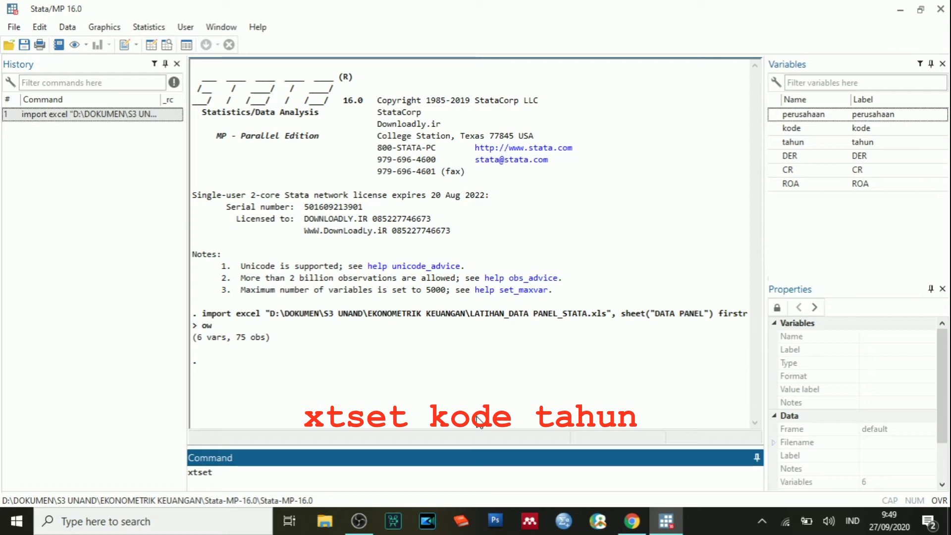
{"action": "type", "text": " kode tahun"}
{"action": "key", "text": "Return"}
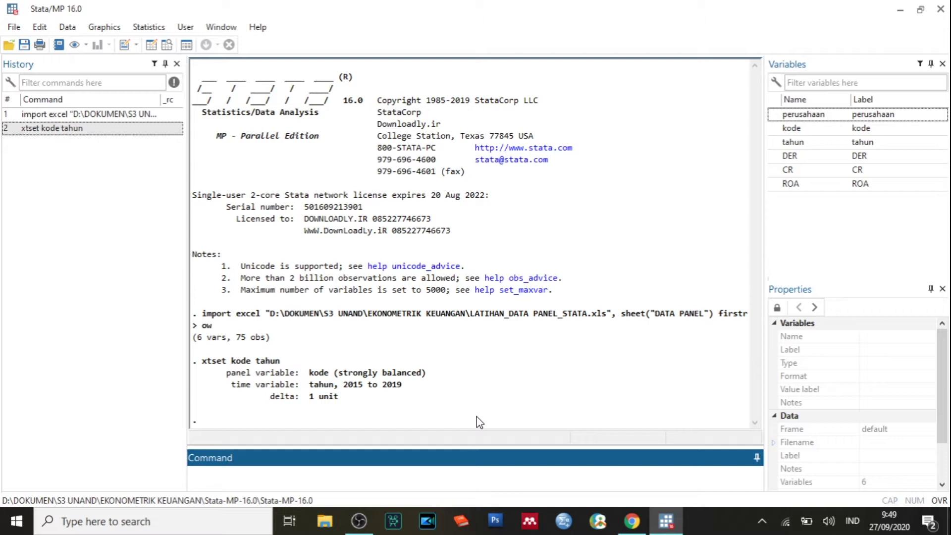
Run the fixed-effects panel regression of DER on CR and ROA with xtreg DER CR ROA, fe
{"action": "type", "text": "xtreg "}
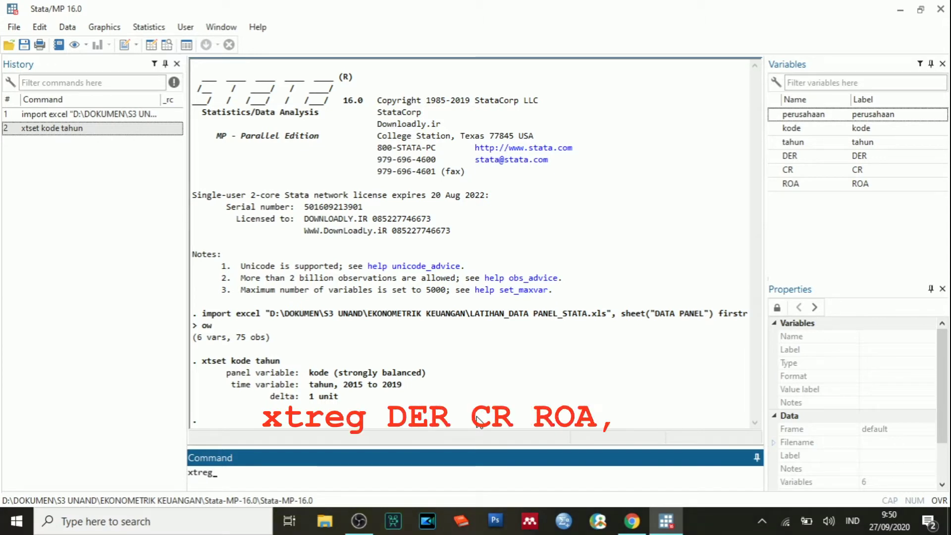
{"action": "type", "text": "DER"}
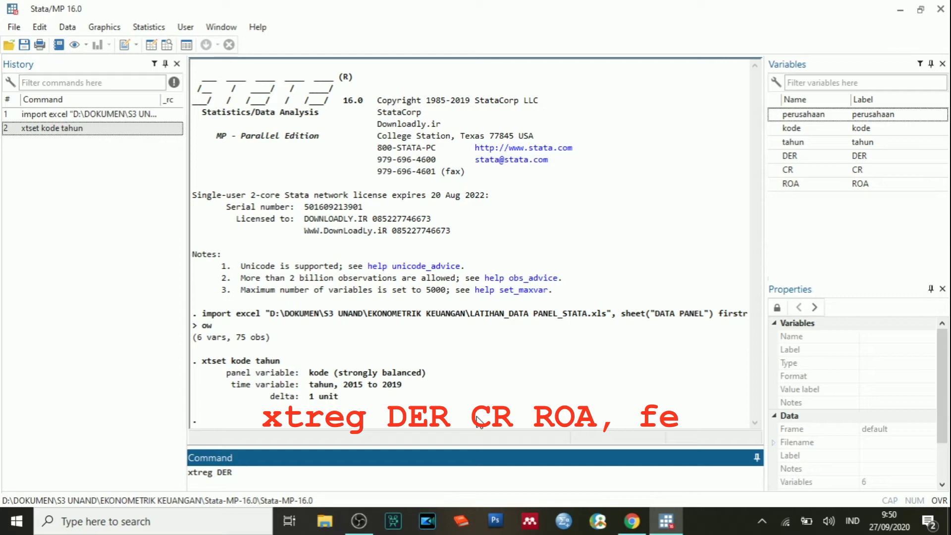
{"action": "type", "text": " CR ROA, "}
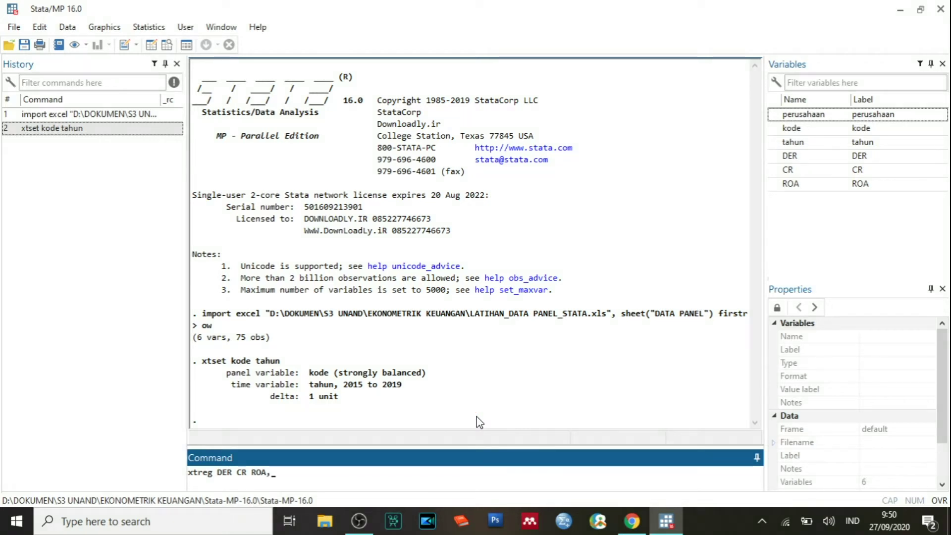
{"action": "type", "text": "fe"}
{"action": "key", "text": "Return"}
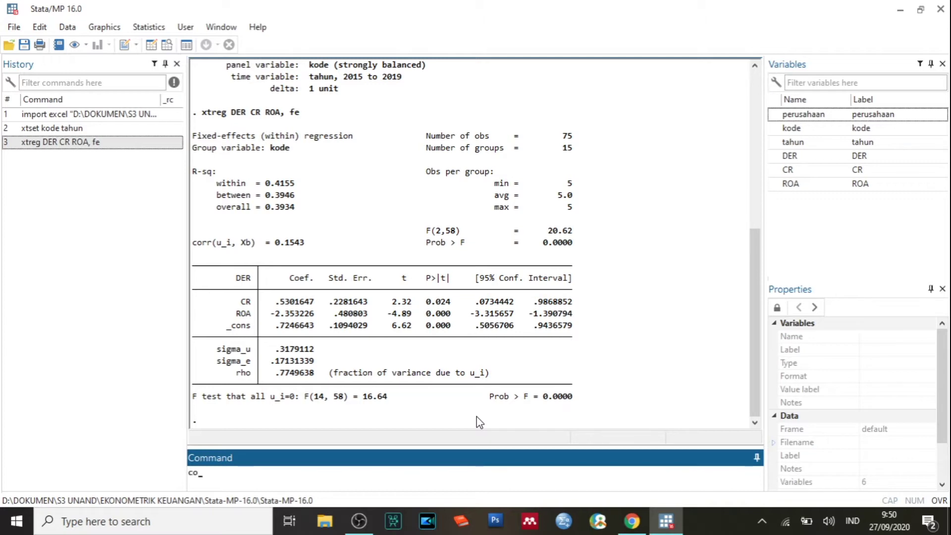
Compute the correlation matrix of DER, CR and ROA with corr DER CR ROA
{"action": "type", "text": "corr"}
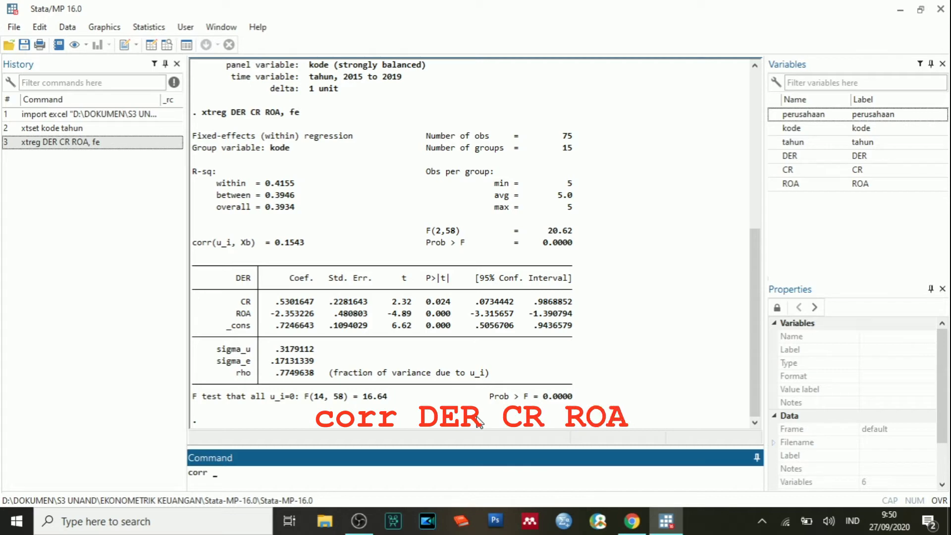
{"action": "type", "text": " DER CR ROA"}
{"action": "key", "text": "Return"}
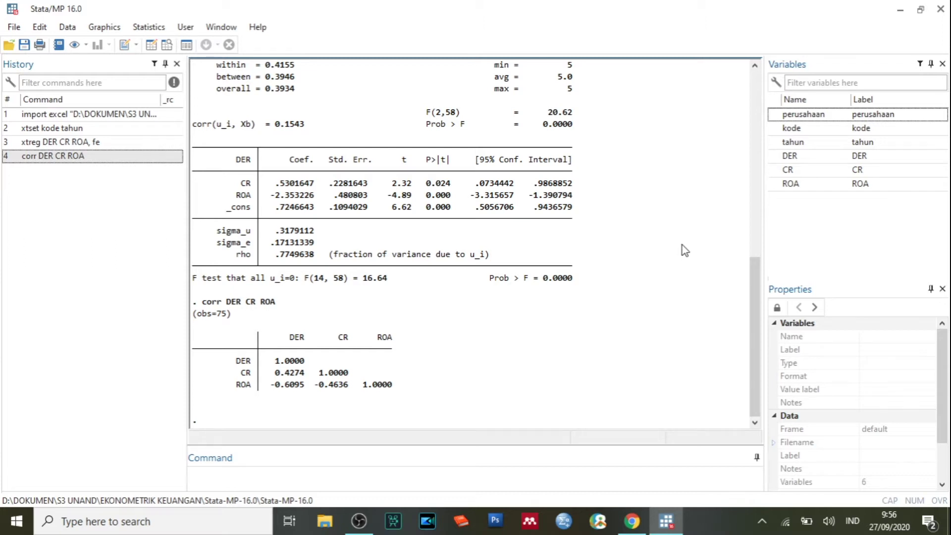
Test the regressors for multicollinearity with the command vif, uncentered
{"action": "type", "text": "vi"}
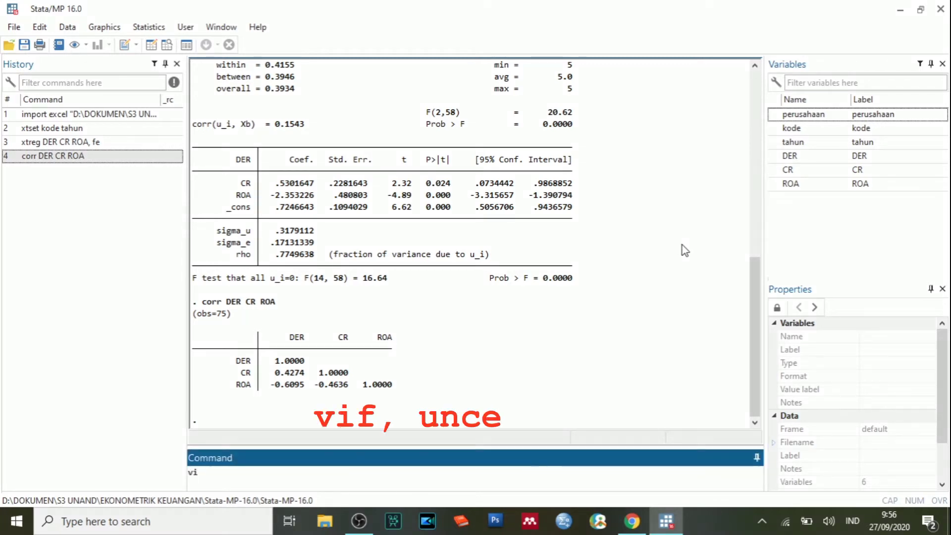
{"action": "type", "text": "f, "}
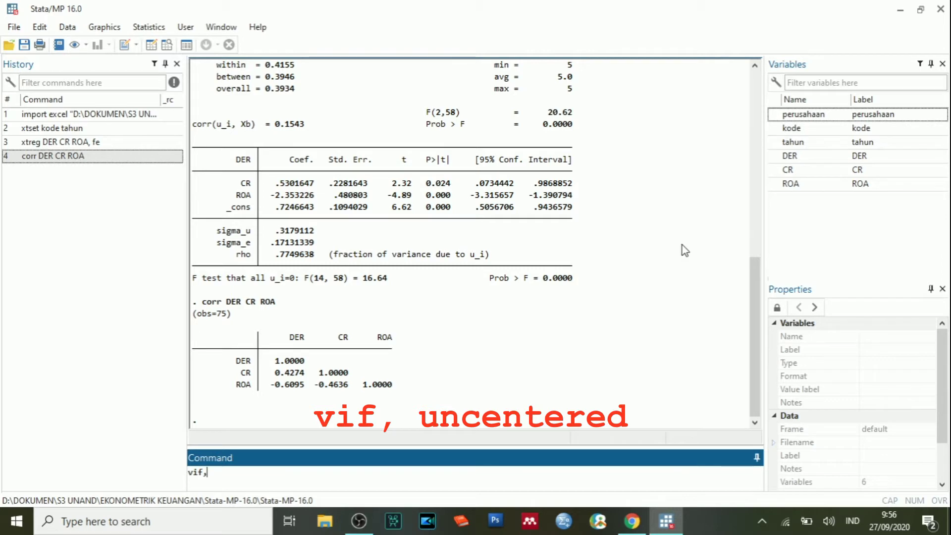
{"action": "type", "text": "uncentered"}
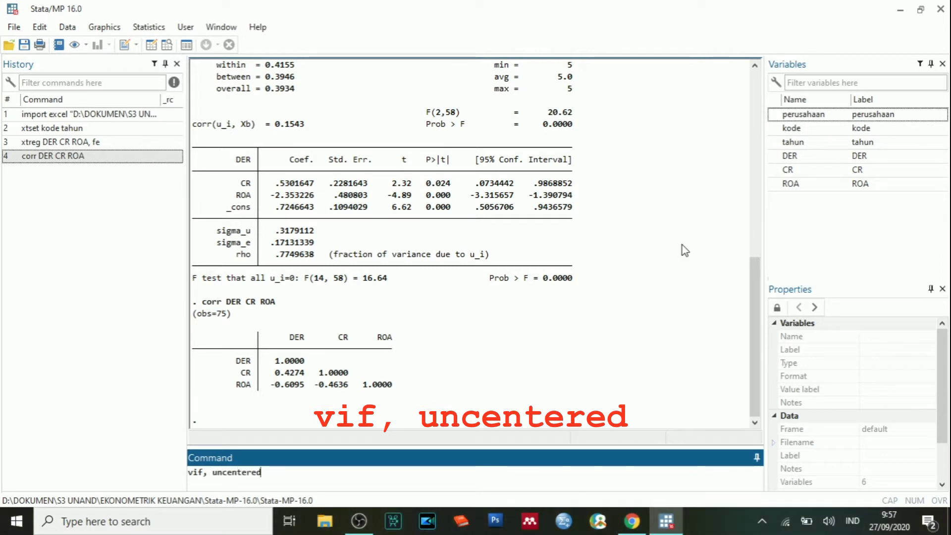
{"action": "key", "text": "Return"}
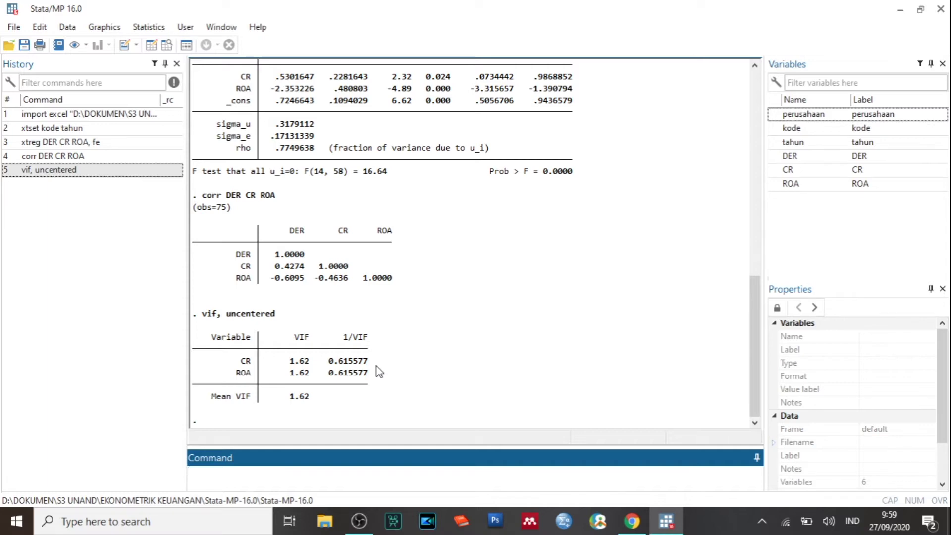
Run the modified Wald test for groupwise heteroskedasticity on the fixed-effects model with xttest3
{"action": "type", "text": "xt"}
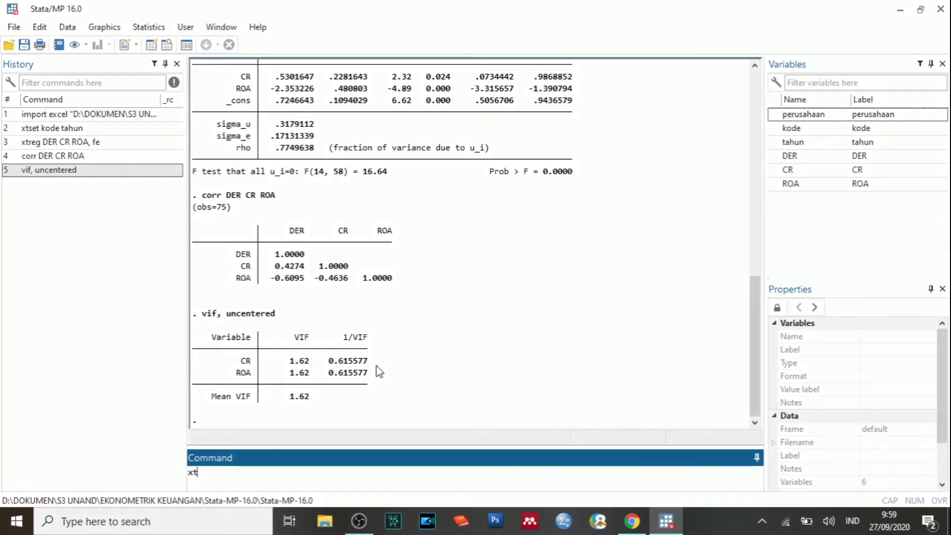
{"action": "type", "text": "test"}
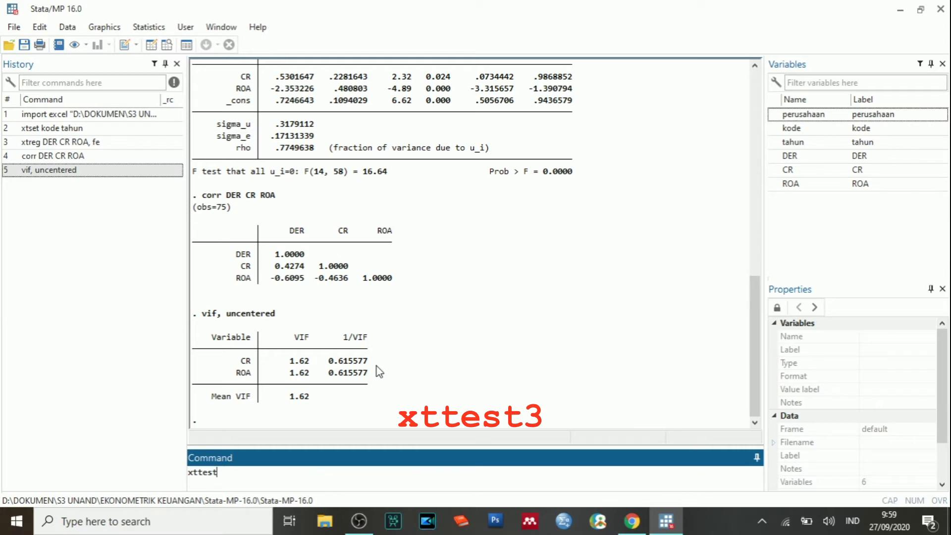
{"action": "type", "text": "3"}
{"action": "key", "text": "Return"}
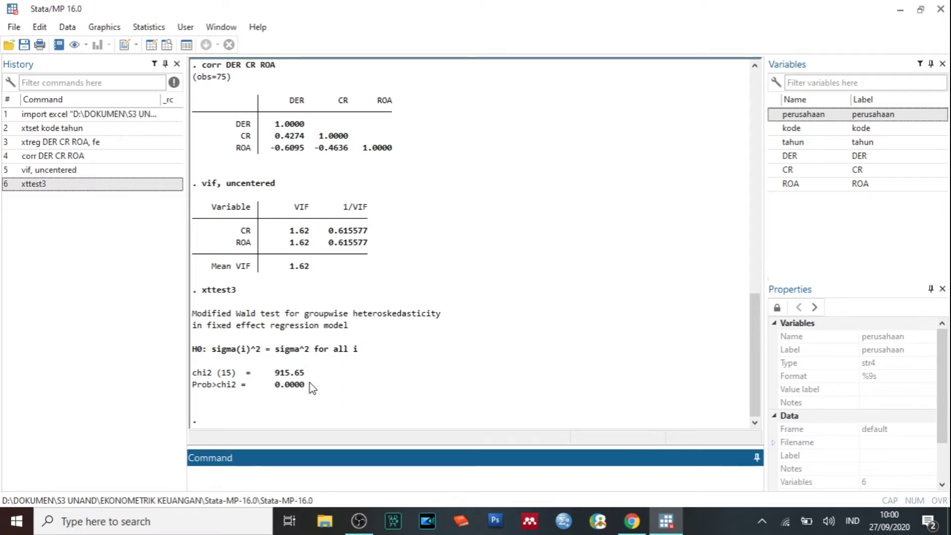
Test the panel model for serial correlation with xtserial DER CR ROA
{"action": "type", "text": "xtseri"}
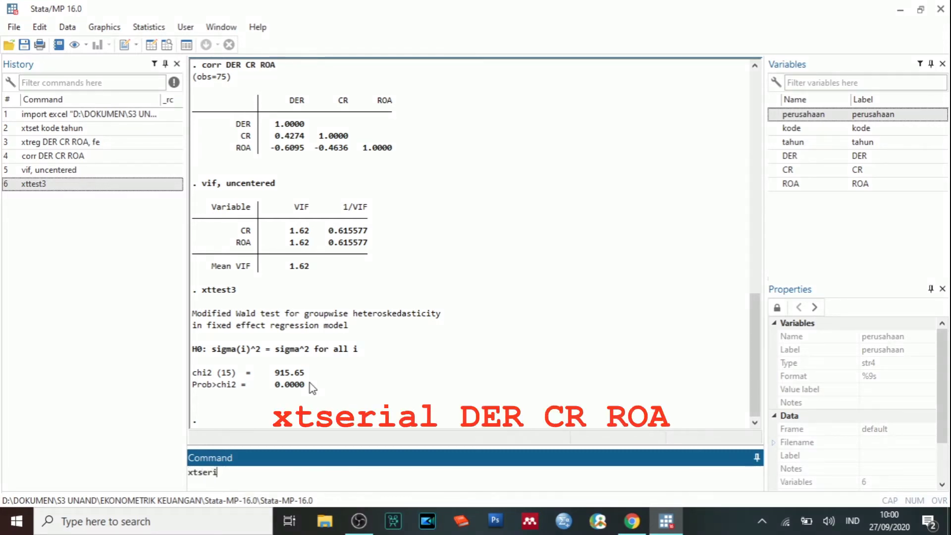
{"action": "type", "text": "al DER C"}
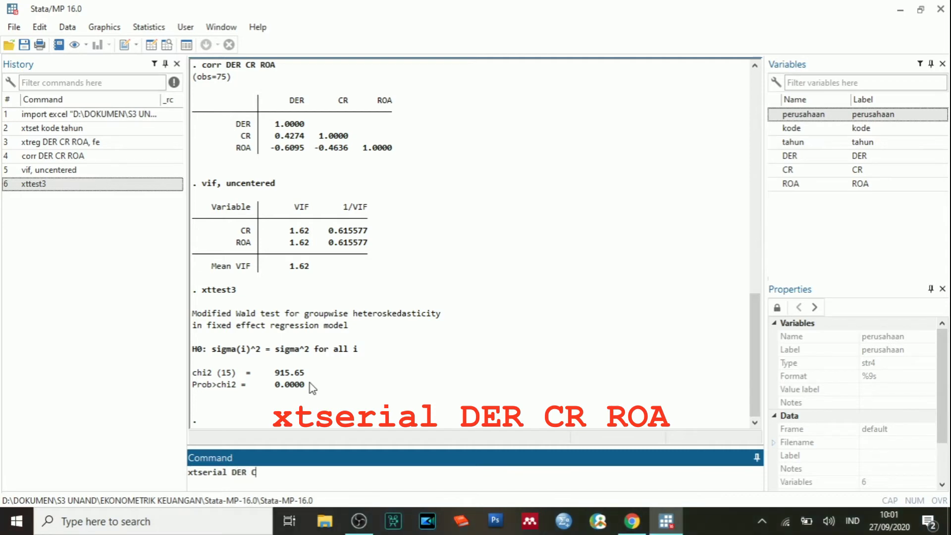
{"action": "type", "text": "R ROA"}
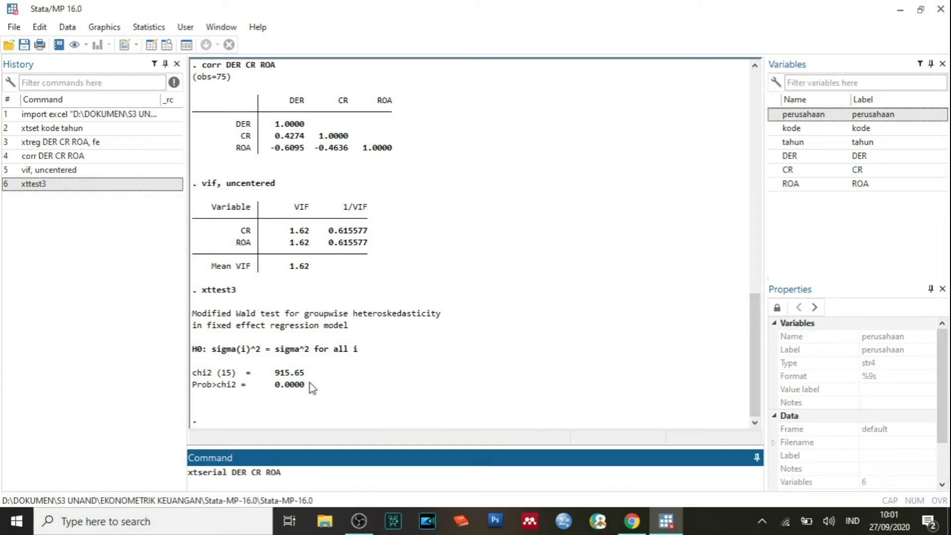
{"action": "key", "text": "Return"}
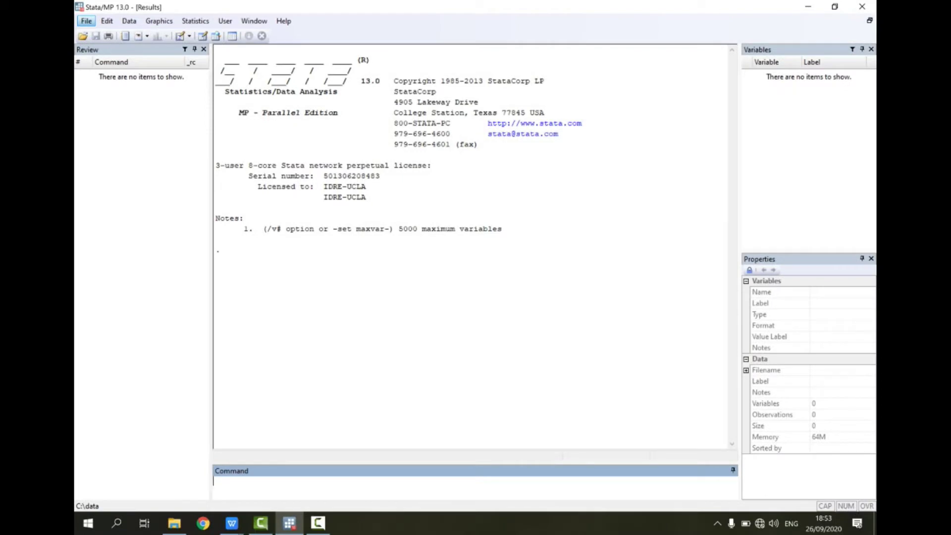
Import the DATA PANEL worksheet from LATIHAN_DATA PANEL_STATA (1).xls with first-row variable names and open the data in the Data Editor's edit mode
{"action": "key", "text": "alt+f"}
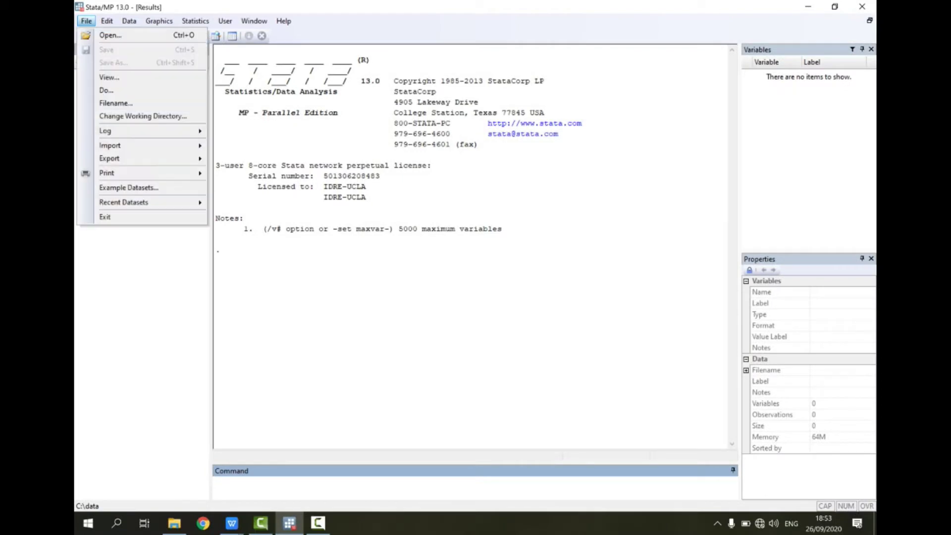
{"action": "mouse_move", "coordinate": [110, 145]}
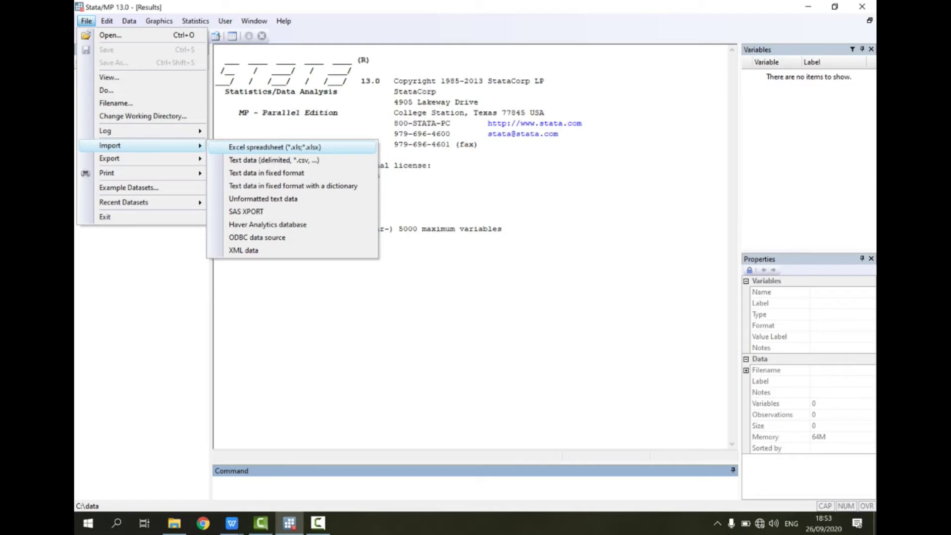
{"action": "key", "text": "Return"}
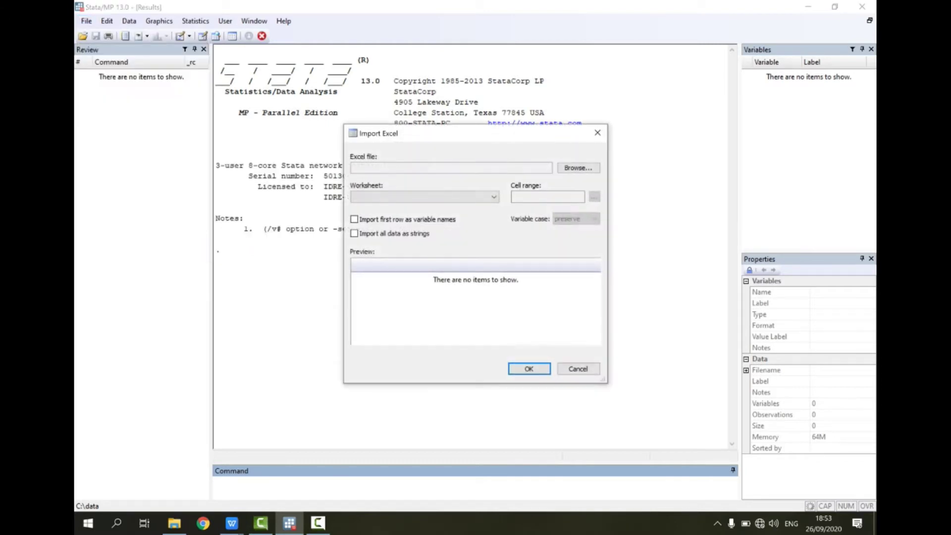
{"action": "key", "text": "Return"}
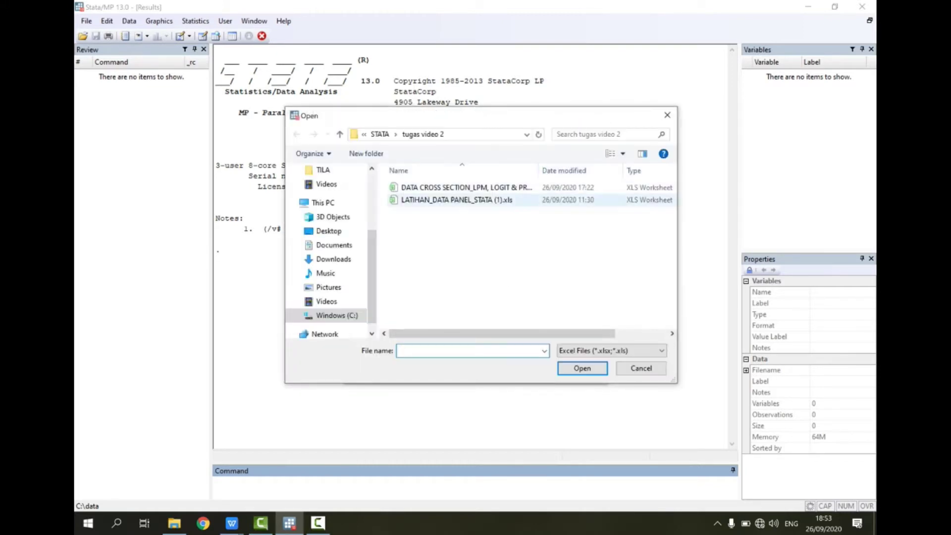
{"action": "left_click", "coordinate": [456, 200]}
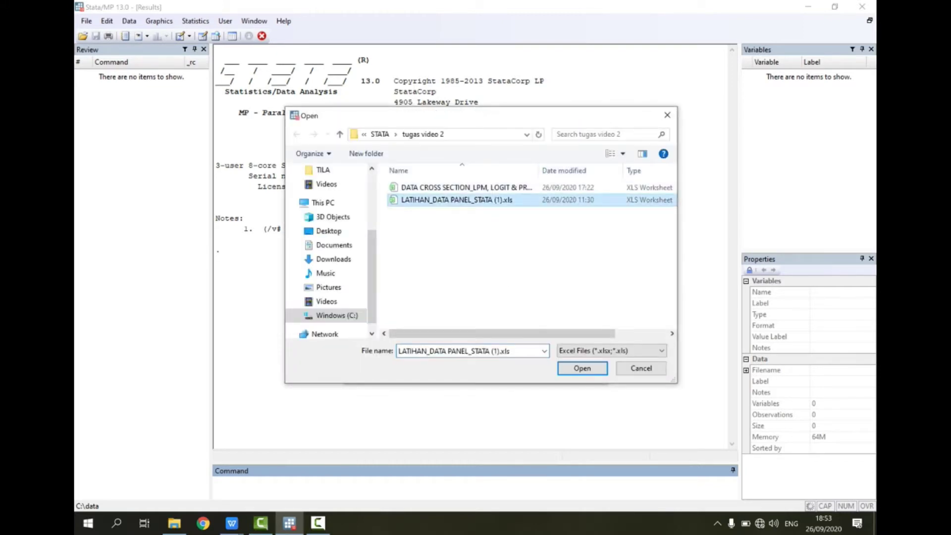
{"action": "key", "text": "Return"}
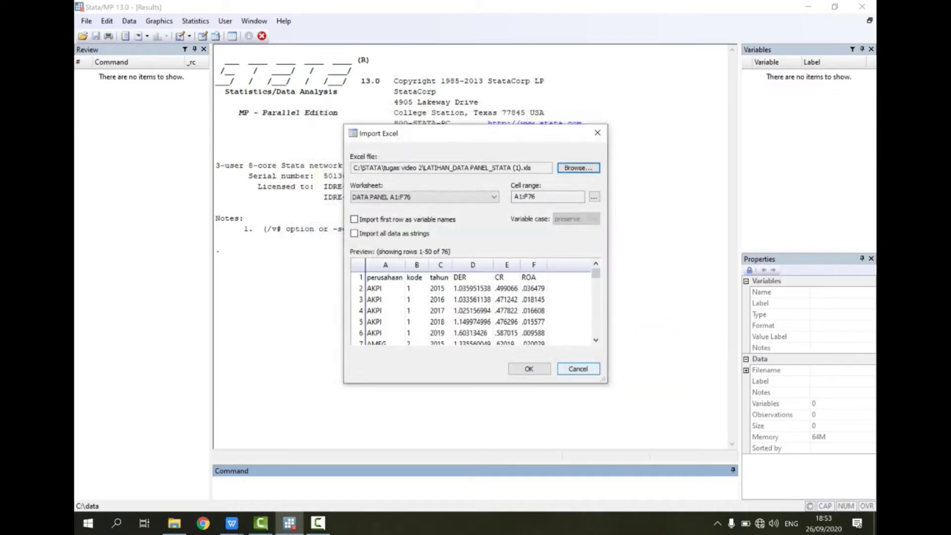
{"action": "left_click", "coordinate": [354, 219]}
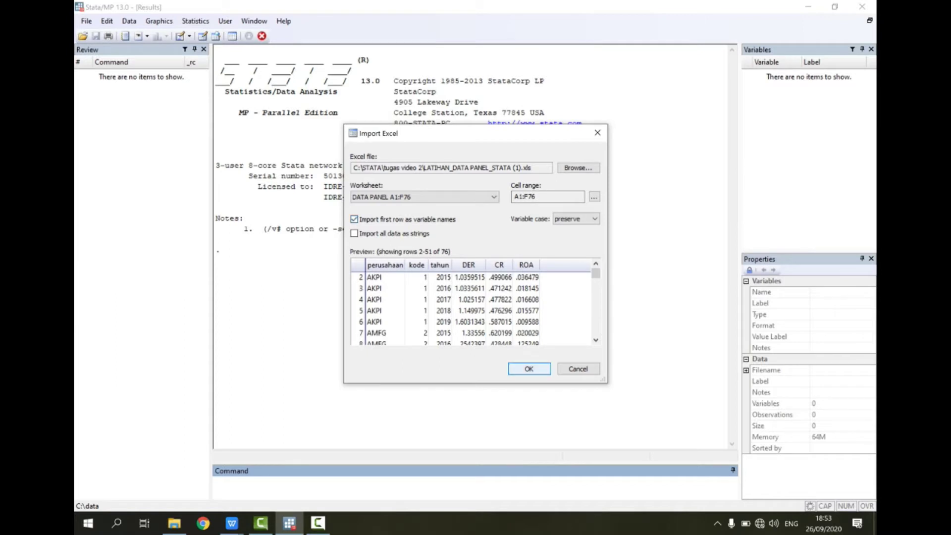
{"action": "key", "text": "Return"}
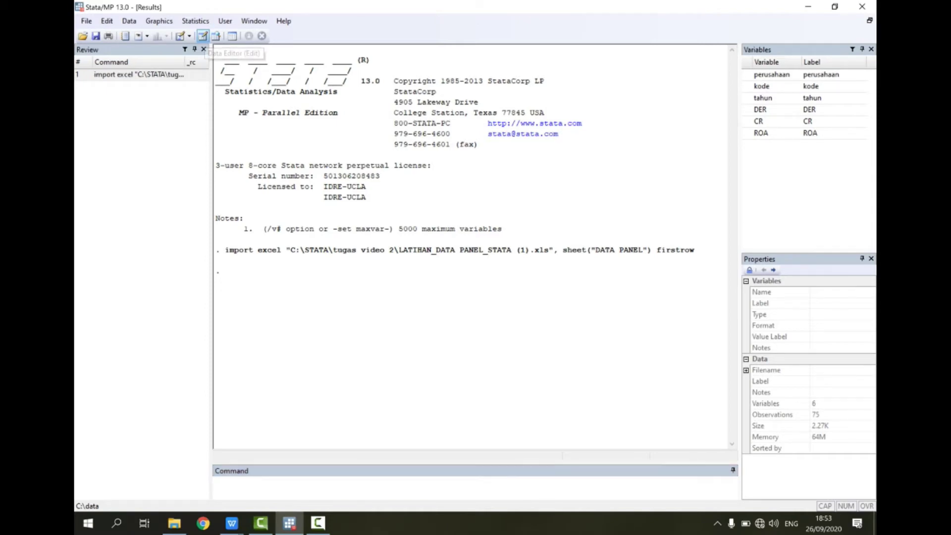
{"action": "left_click", "coordinate": [203, 35]}
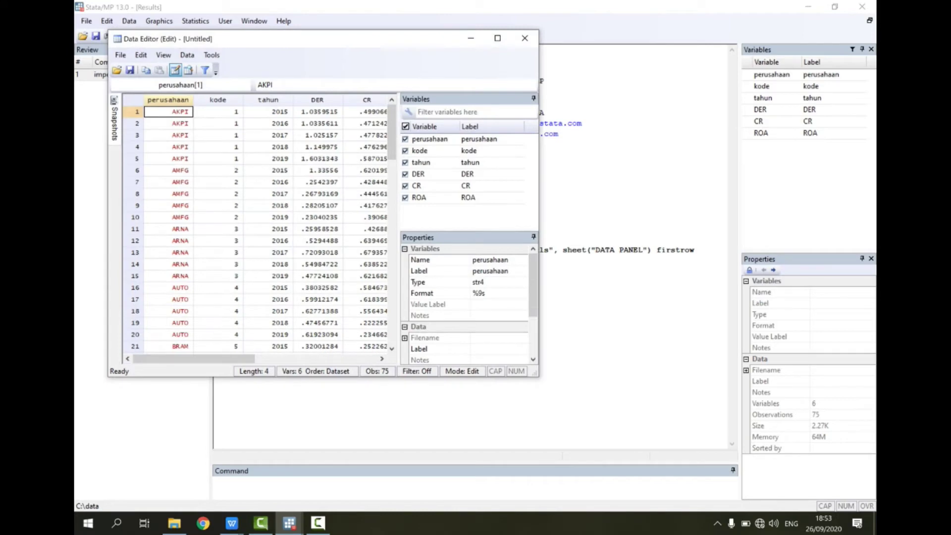
Put the Data Editor away and declare the data as a panel with xtset kode tahun
{"action": "mouse_move", "coordinate": [193, 358]}
{"action": "left_mouse_down"}
{"action": "mouse_move", "coordinate": [253, 359]}
{"action": "mouse_move", "coordinate": [195, 359]}
{"action": "left_mouse_up"}
{"action": "left_click", "coordinate": [470, 39]}
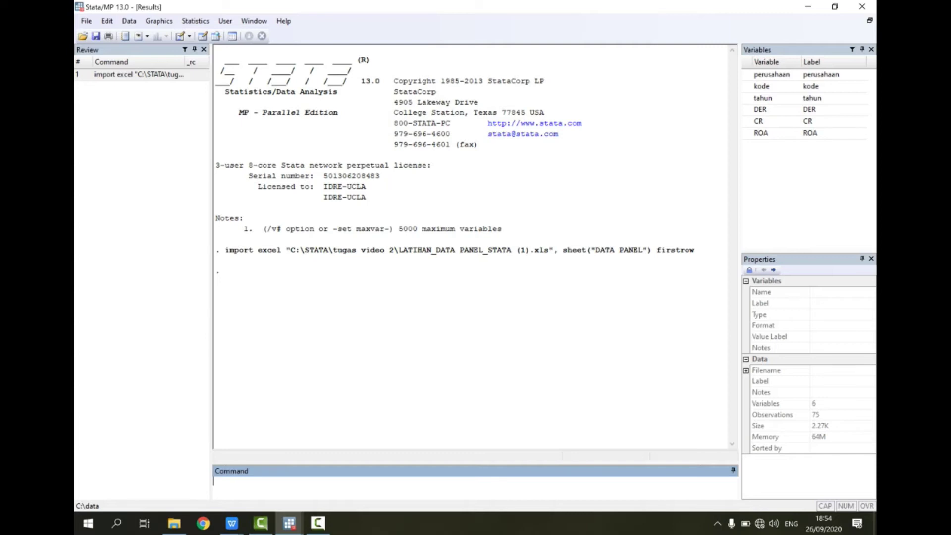
{"action": "type", "text": "xtset kode tahun"}
{"action": "key", "text": "Return"}
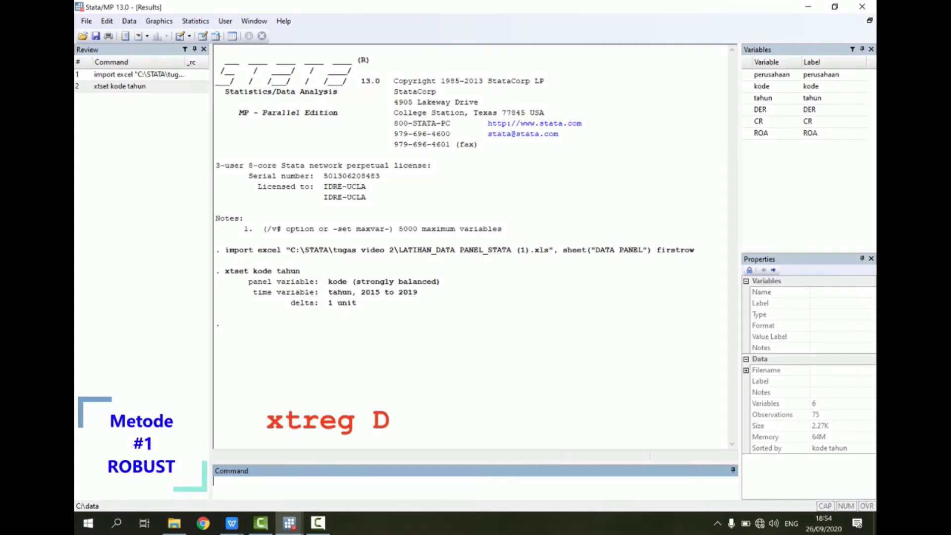
Estimate the fixed-effects regression with robust standard errors using xtreg DER CR ROA, fe ro
{"action": "type", "text": "x"}
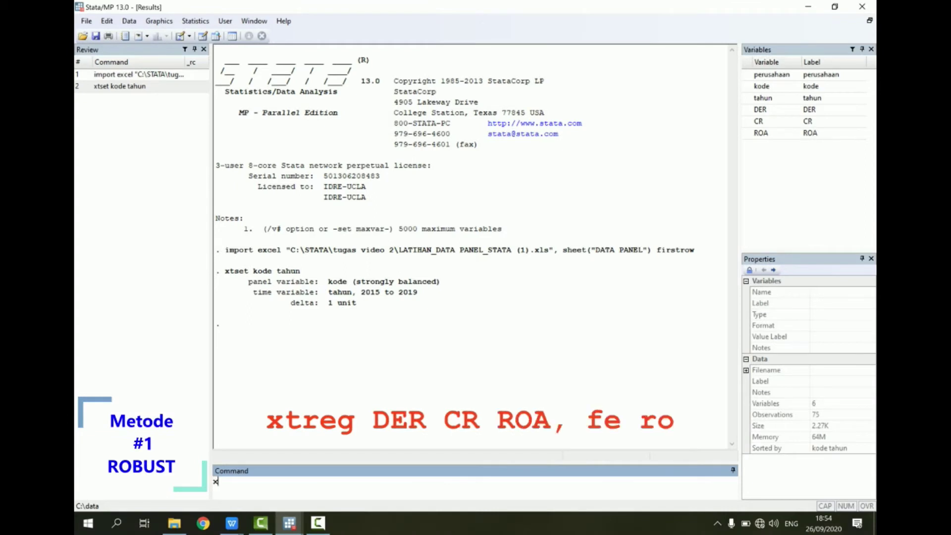
{"action": "type", "text": "treg DER"}
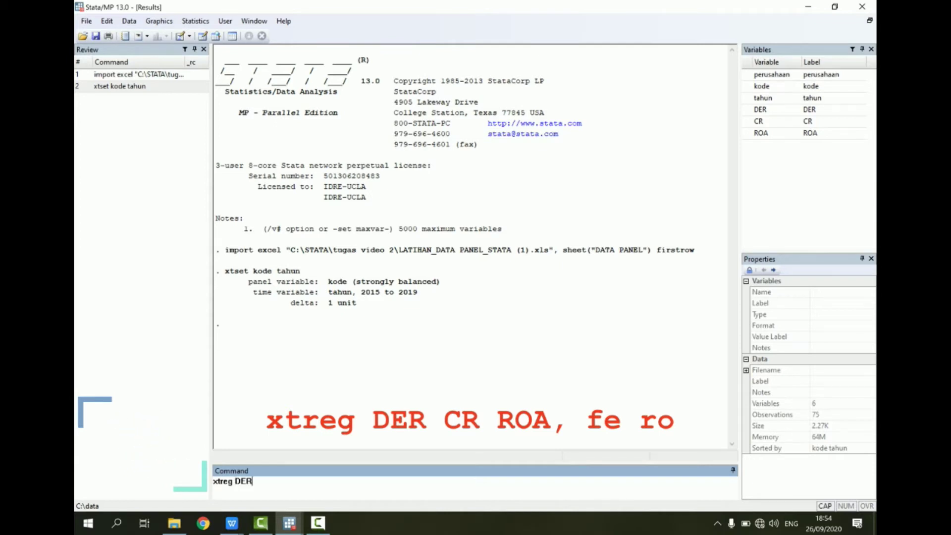
{"action": "type", "text": " C"}
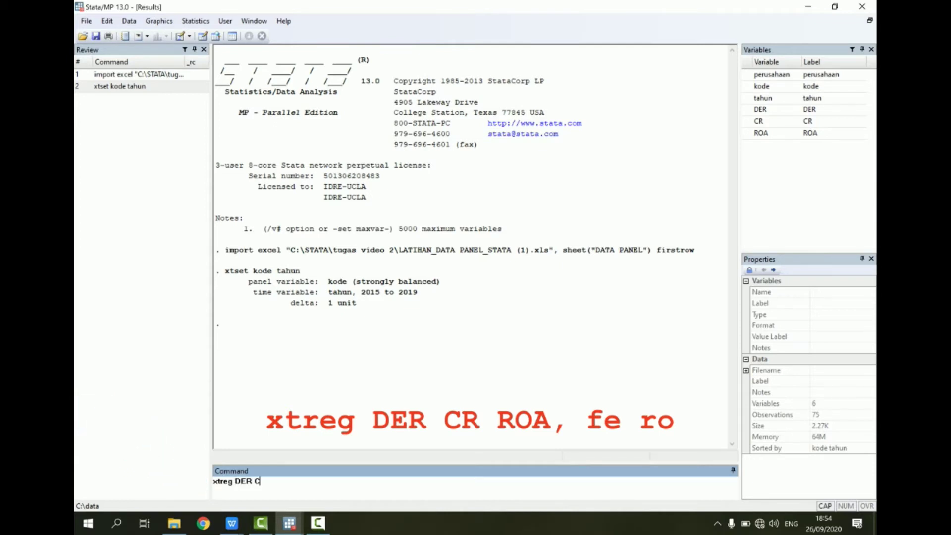
{"action": "type", "text": "R ROA,"}
{"action": "key", "text": "Caps_Lock"}
{"action": "type", "text": "fe ro"}
{"action": "key", "text": "Return"}
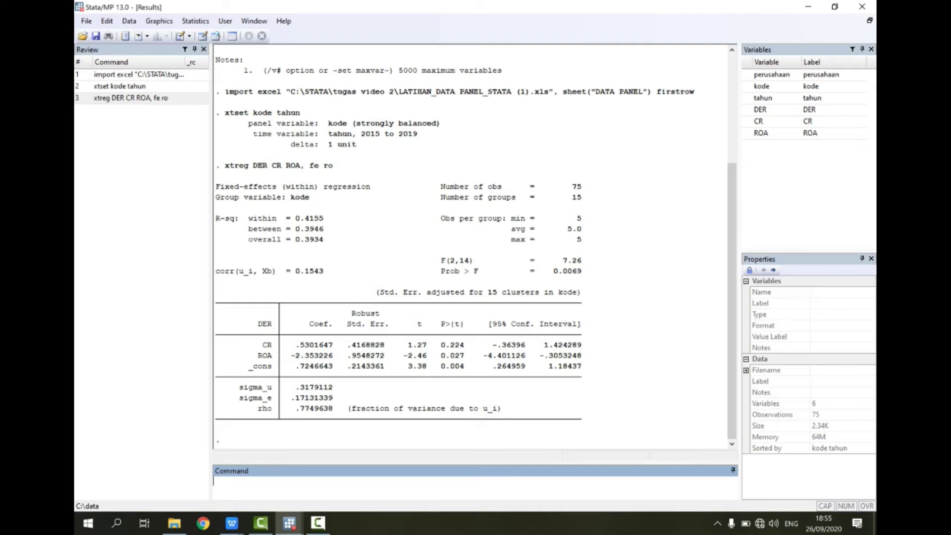
Estimate the fixed-effects regression without robust standard errors for comparison using xtreg DER CR ROA, fe
{"action": "type", "text": "xtreg DE"}
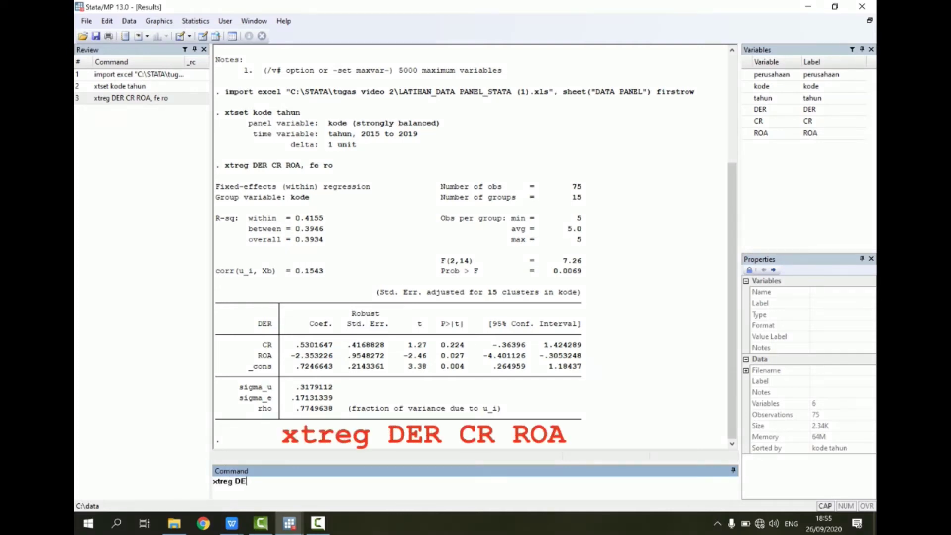
{"action": "type", "text": "R C"}
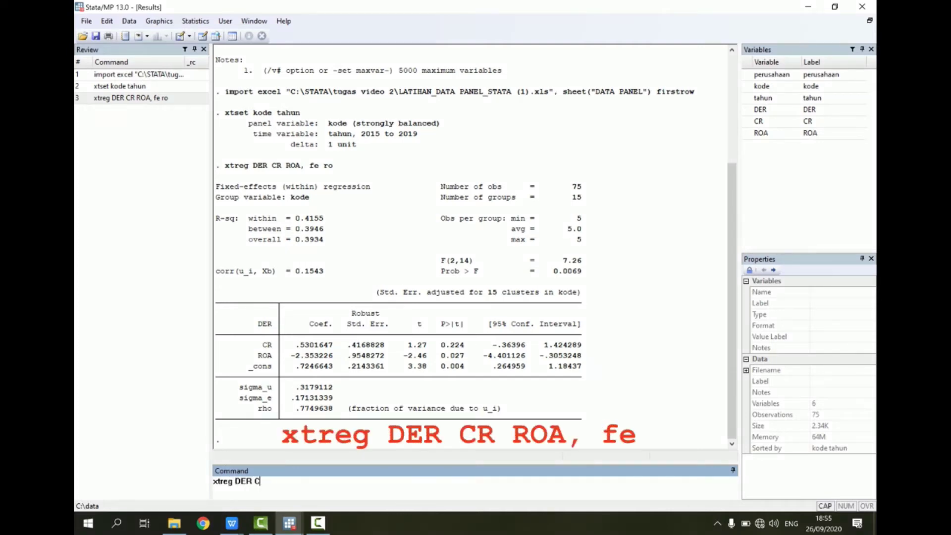
{"action": "type", "text": "R ROA, fe"}
{"action": "key", "text": "Return"}
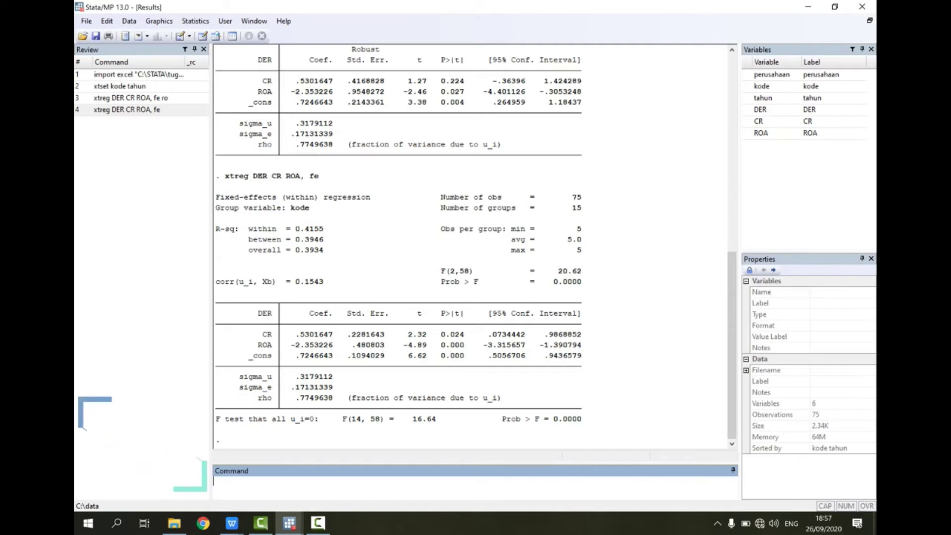
Run the generalized least squares panel regression with company dummies using xtgls DER CR ROA i. kode
{"action": "type", "text": "x"}
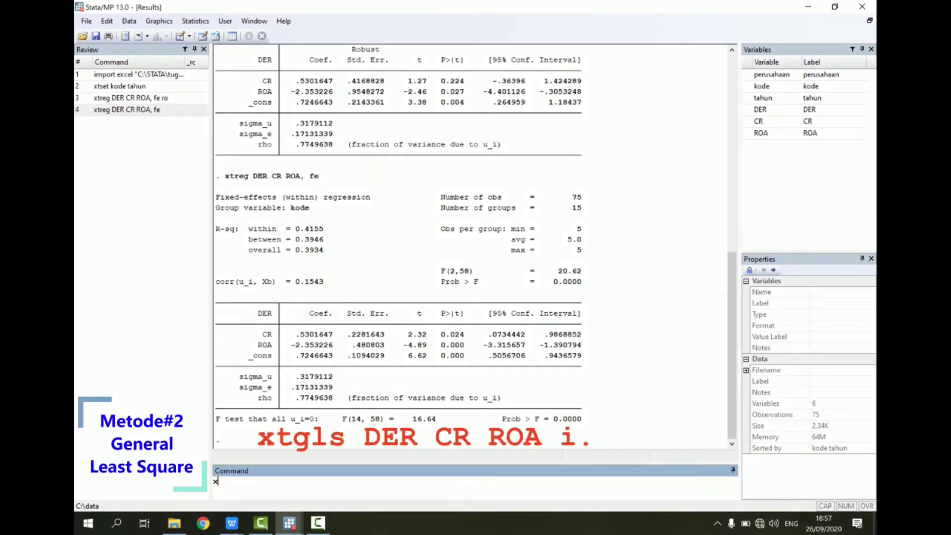
{"action": "type", "text": "tgls "}
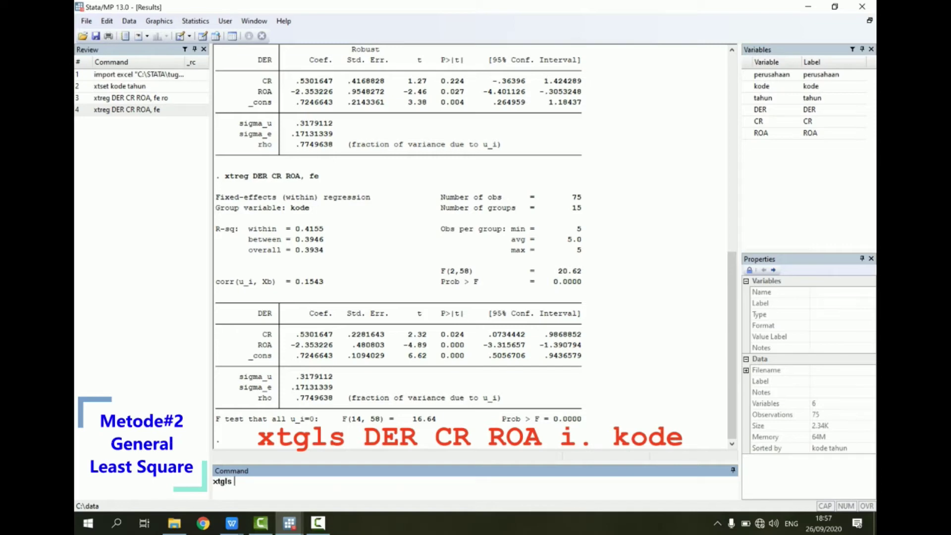
{"action": "type", "text": "DER CR"}
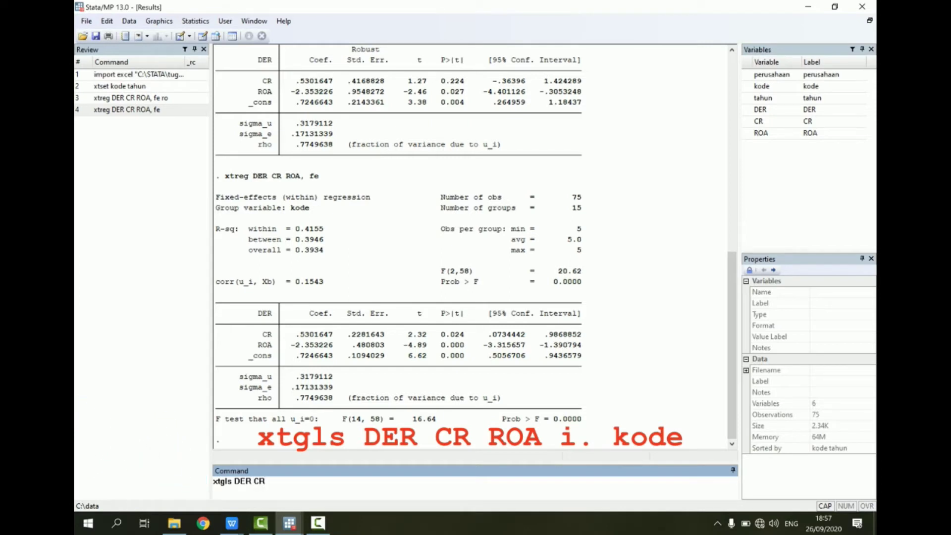
{"action": "type", "text": " ROA"}
{"action": "key", "text": "Caps_Lock"}
{"action": "type", "text": "i."}
{"action": "key", "text": "Caps_Lock"}
{"action": "type", "text": "K"}
{"action": "key", "text": "BackSpace"}
{"action": "key", "text": "Caps_Lock"}
{"action": "type", "text": "kode"}
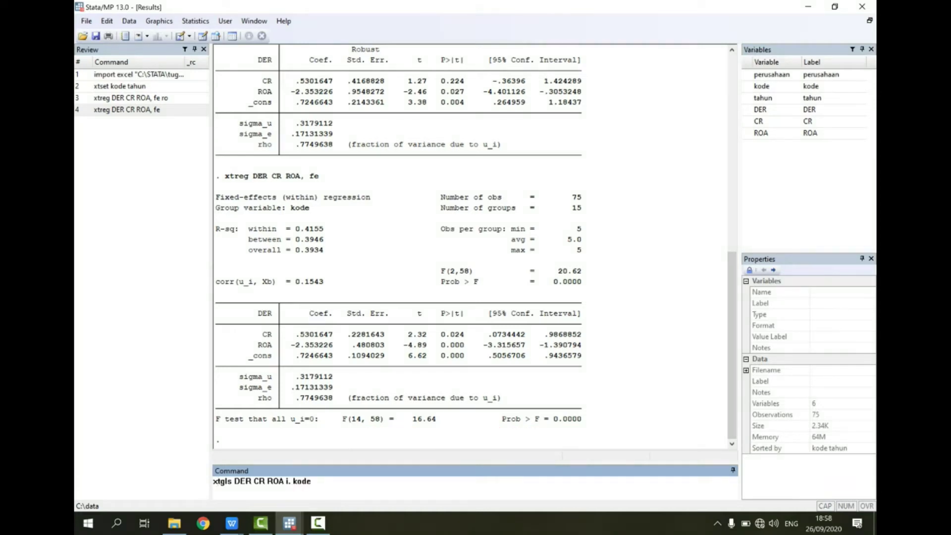
{"action": "key", "text": "Return"}
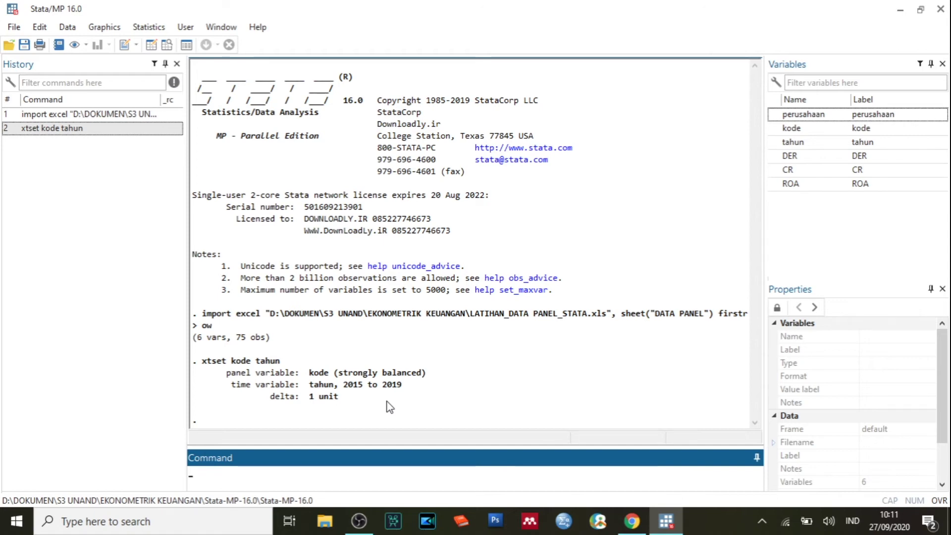
In Stata/MP 16.0, fit the fixed-effects model of DER on CR and ROA with xtreg DER CR ROA, fe
{"action": "type", "text": "xtr"}
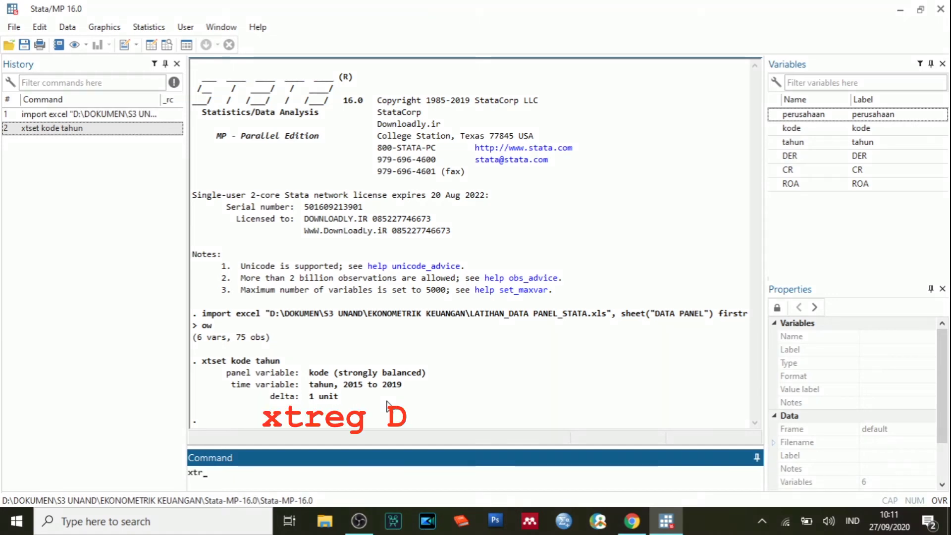
{"action": "type", "text": "eg DER CR RO"}
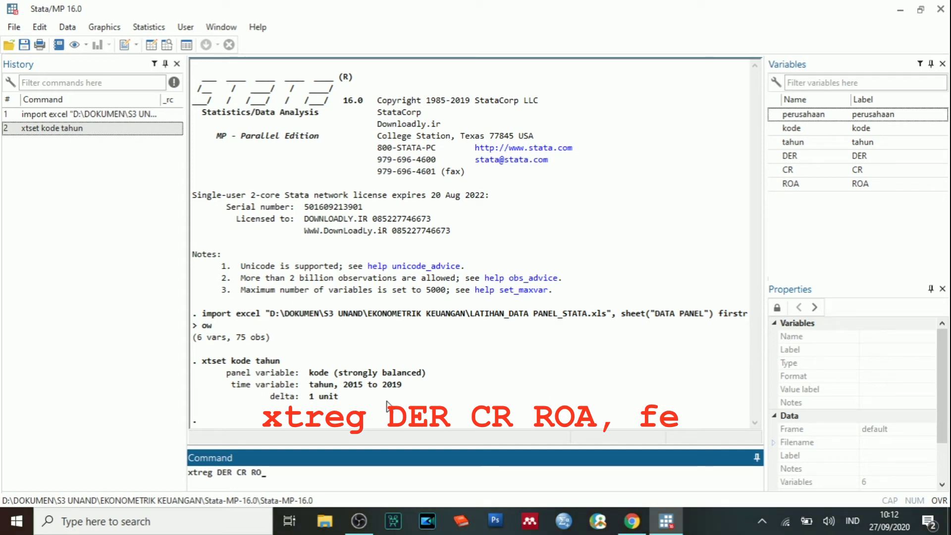
{"action": "type", "text": "A, fe"}
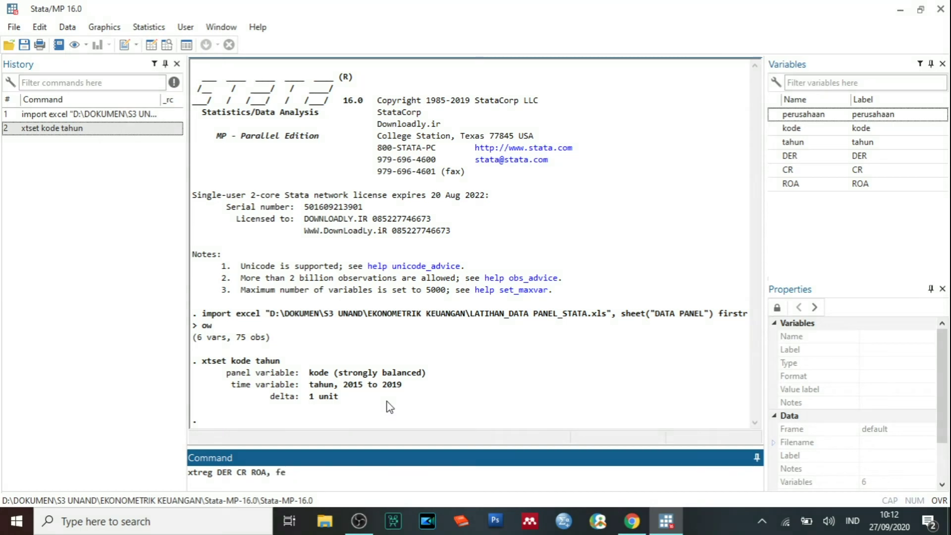
{"action": "key", "text": "Return"}
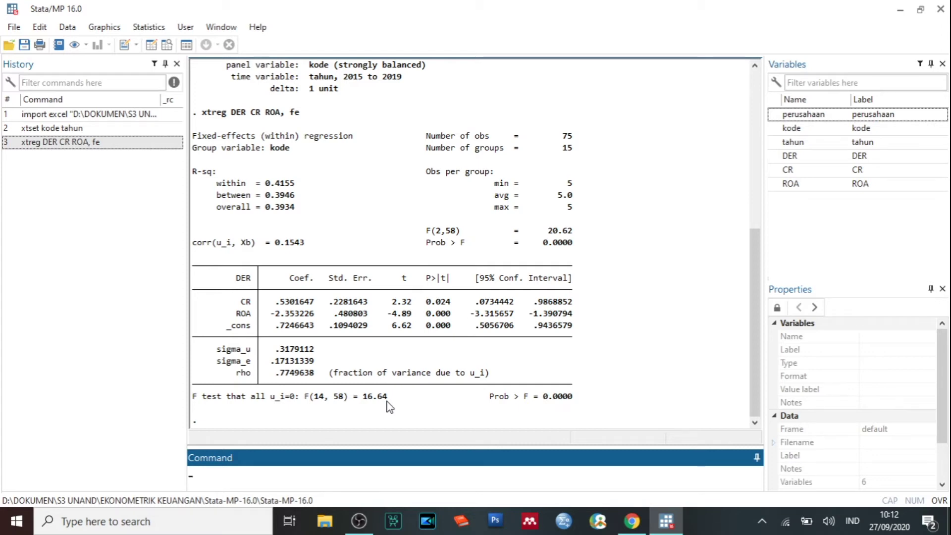
Save the fixed-effects estimates under the name fe with estimates store fe
{"action": "type", "text": "estimates "}
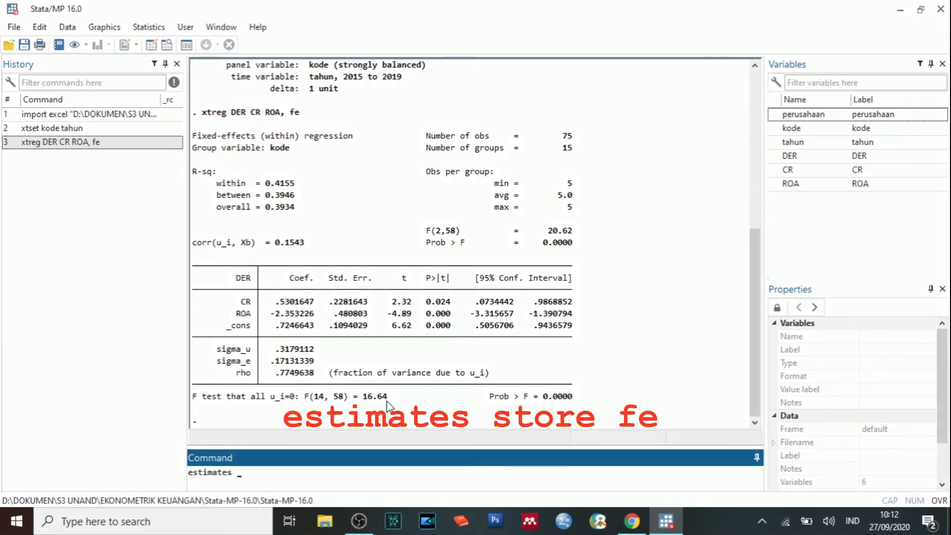
{"action": "type", "text": "store fe store fe"}
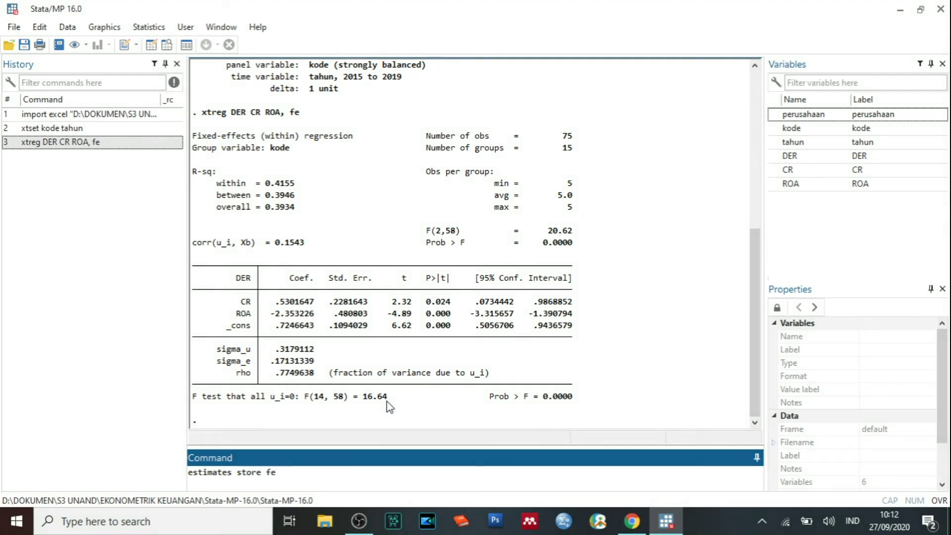
{"action": "key", "text": "Return"}
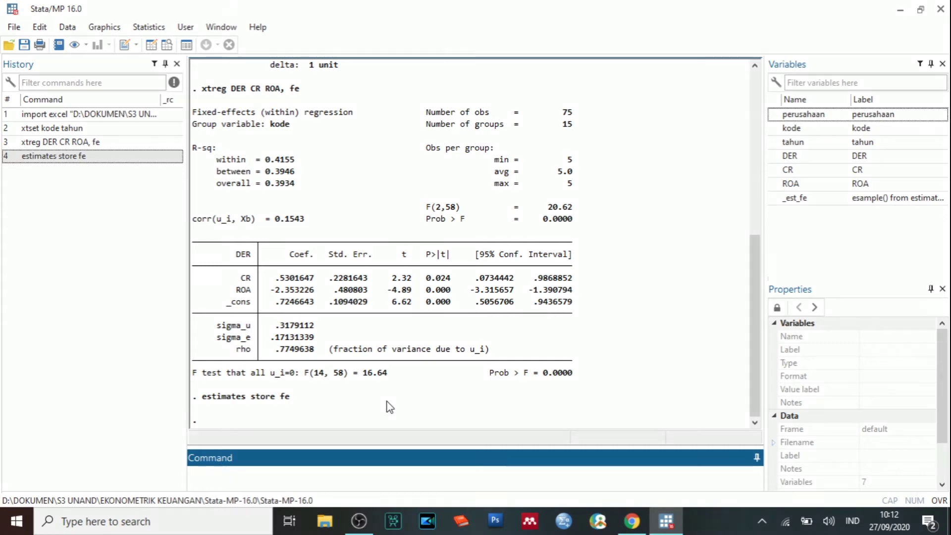
Tabulate the stored fe estimates with significance stars using estimates table fe, star stats (n r2 r2_a), and compare them with the regression output
{"action": "type", "text": "estimates"}
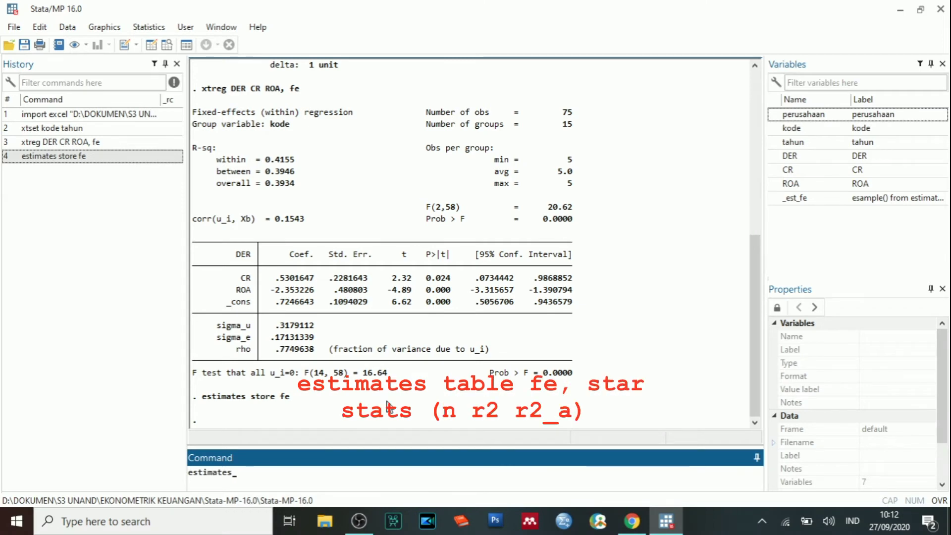
{"action": "type", "text": " table"}
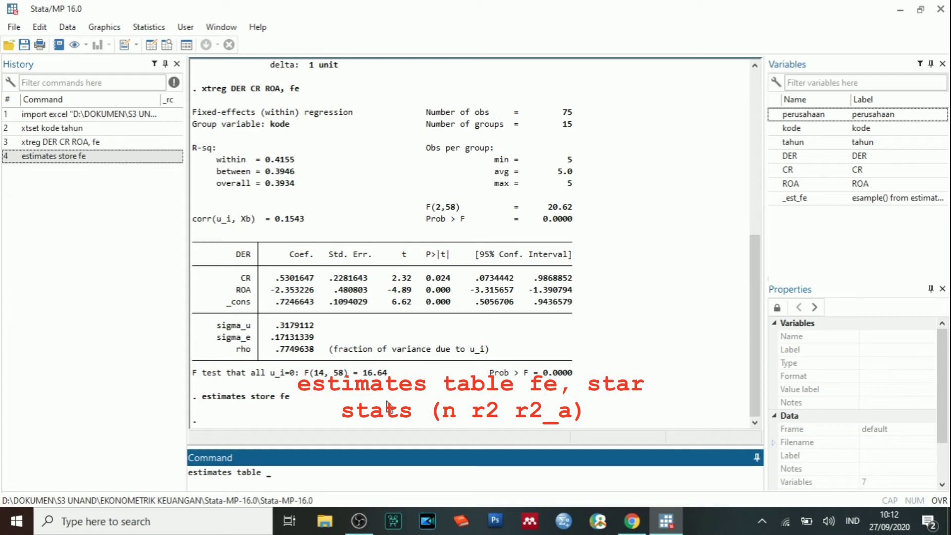
{"action": "type", "text": " fe, star stats (n r2"}
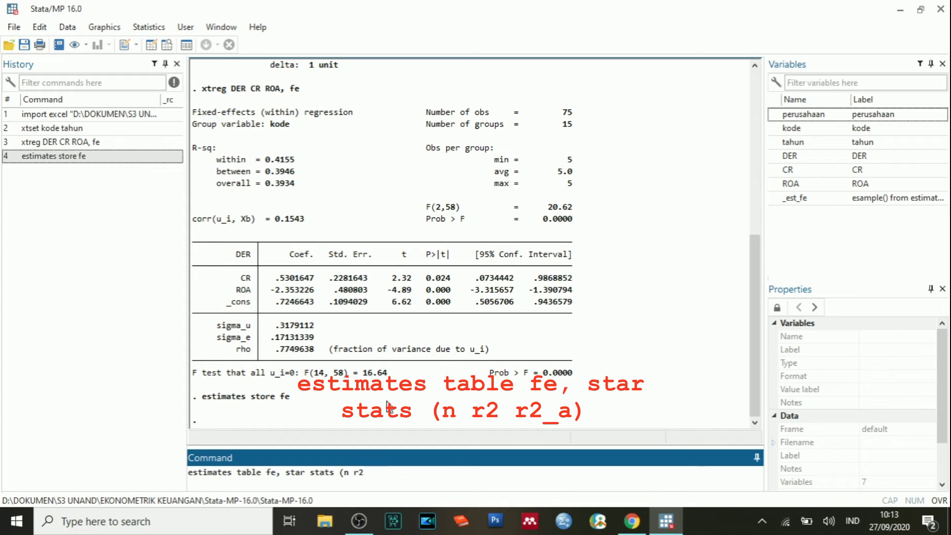
{"action": "type", "text": "_ r2_a)"}
{"action": "key", "text": "Return"}
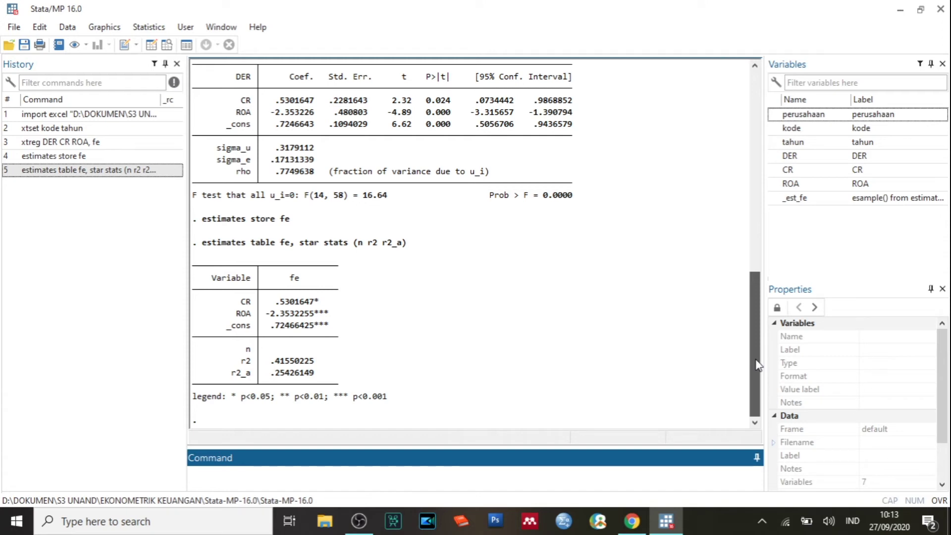
{"action": "scroll", "coordinate": [756, 366], "scroll_direction": "up", "scroll_amount": 2}
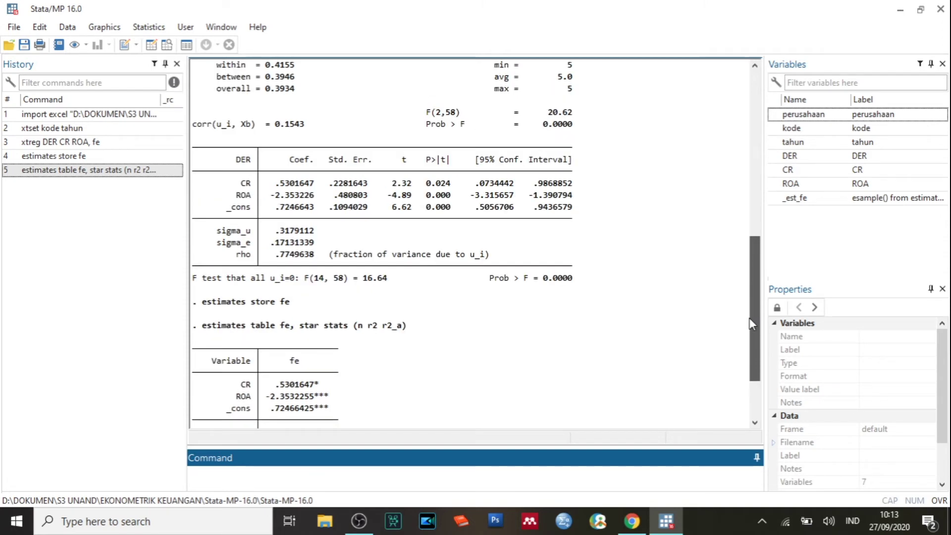
{"action": "left_click_drag", "start_coordinate": [752, 324], "coordinate": [749, 310]}
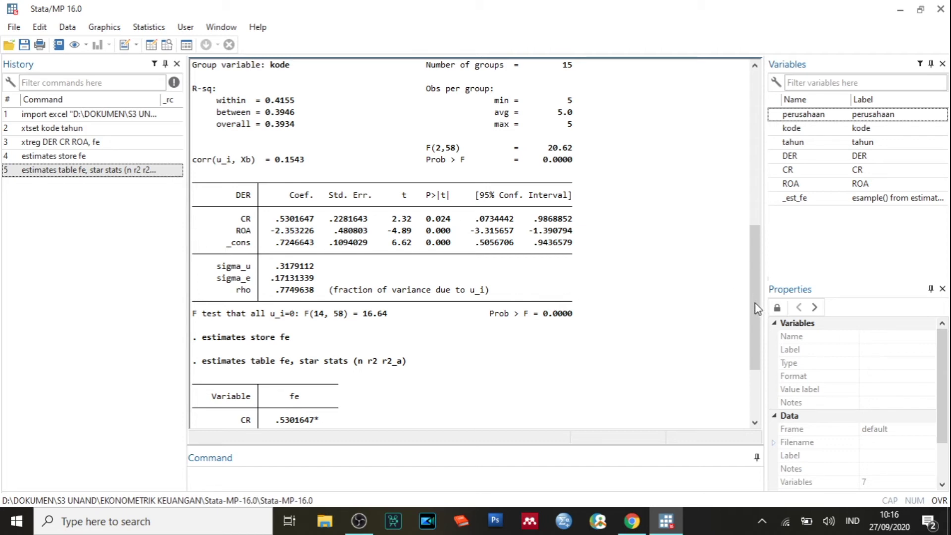
{"action": "scroll", "coordinate": [756, 305], "scroll_direction": "down", "scroll_amount": 3}
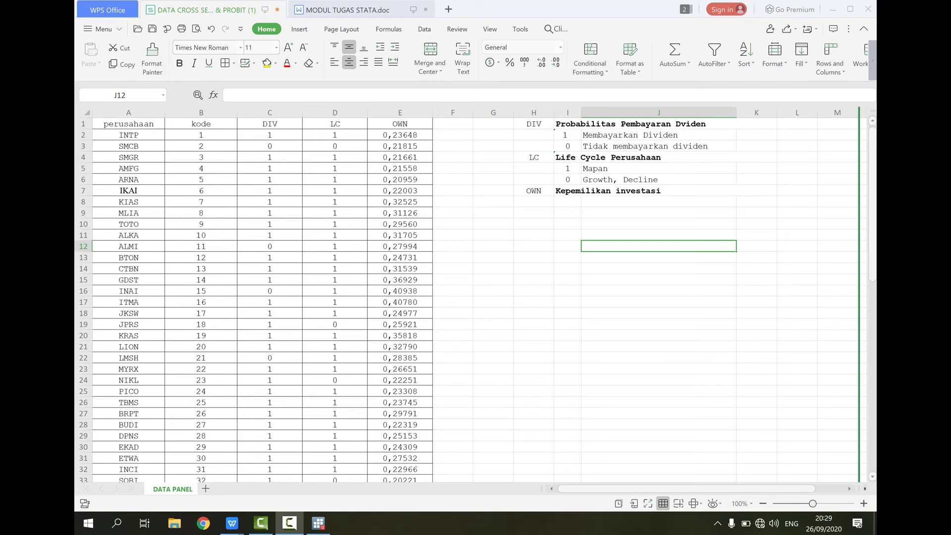
Look through the cross-section worksheet's perusahaan, kode, DIV, LC and OWN columns and their variable definitions
{"action": "scroll", "coordinate": [475, 297], "scroll_direction": "down", "scroll_amount": 13}
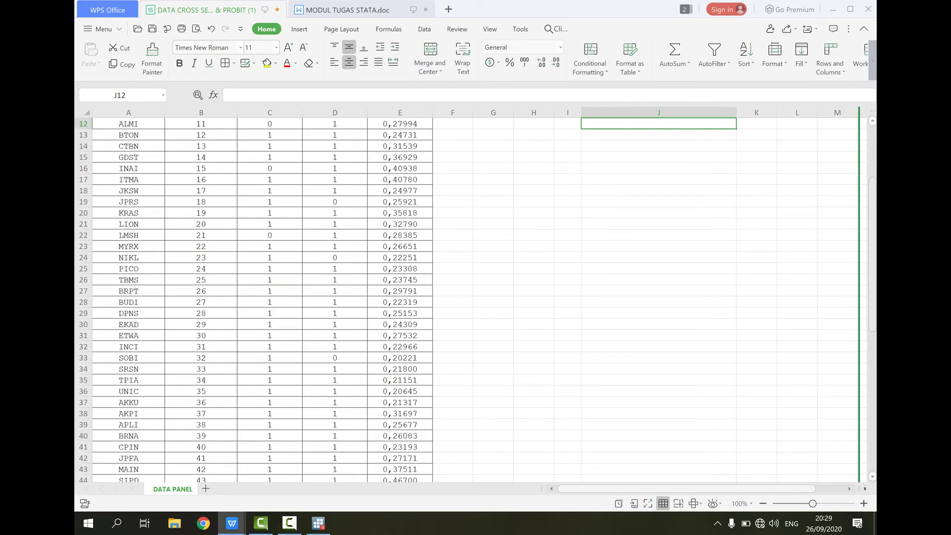
{"action": "scroll", "coordinate": [476, 297], "scroll_direction": "up", "scroll_amount": 12}
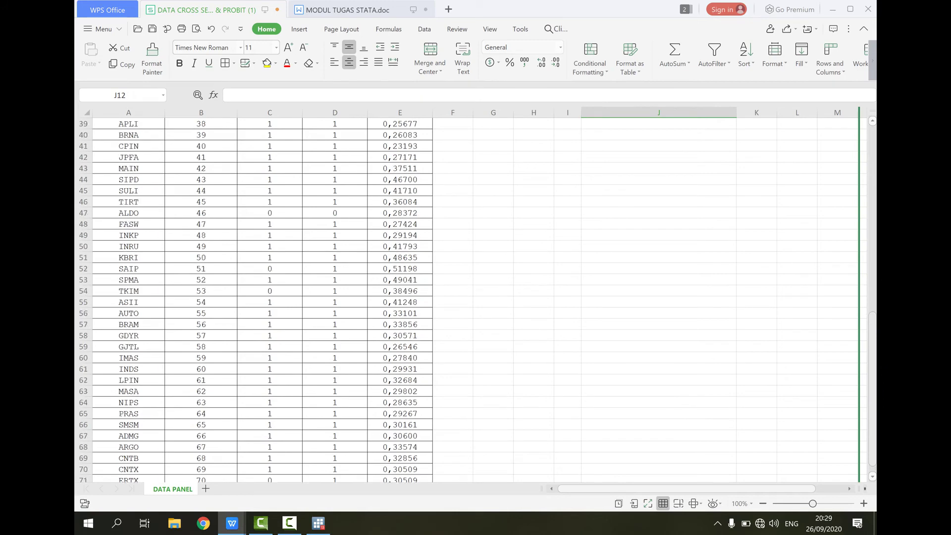
{"action": "scroll", "coordinate": [476, 297], "scroll_direction": "up", "scroll_amount": 1}
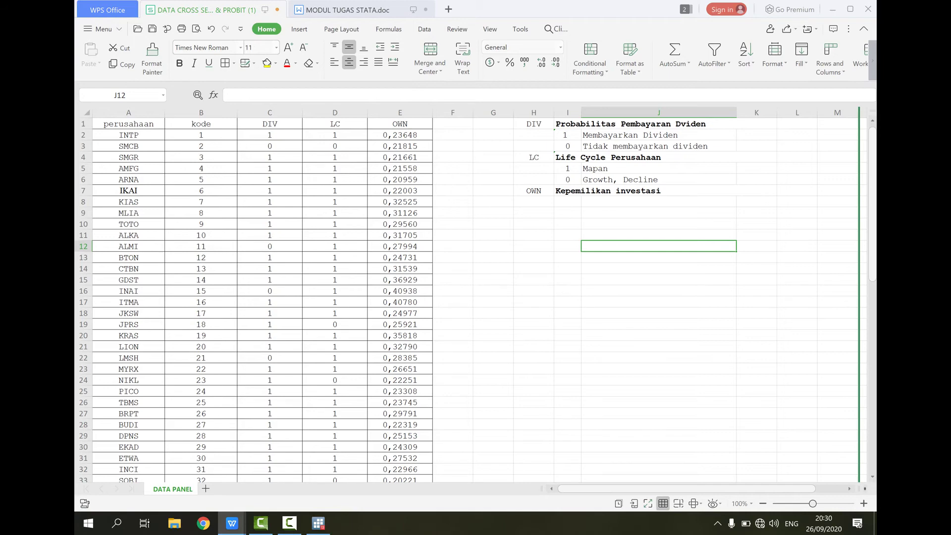
{"action": "left_click_drag", "start_coordinate": [659, 201], "coordinate": [453, 436]}
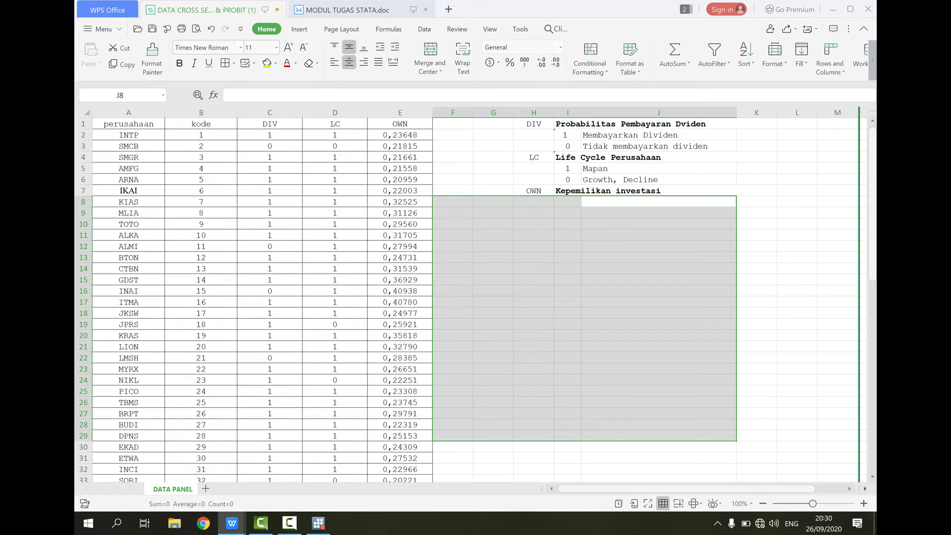
In Stata/MP 13.0, import the Excel workbook DATA CROSS SECTION_LPM, LOGIT & PROBIT (1).xls, worksheet DATA PANEL, with the first row as variable names
{"action": "mouse_move", "coordinate": [318, 523]}
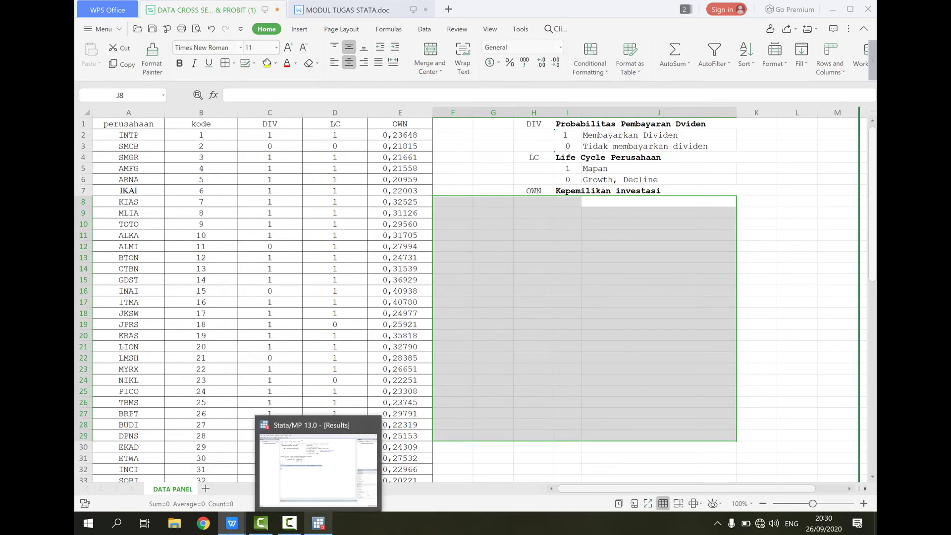
{"action": "left_click", "coordinate": [318, 523]}
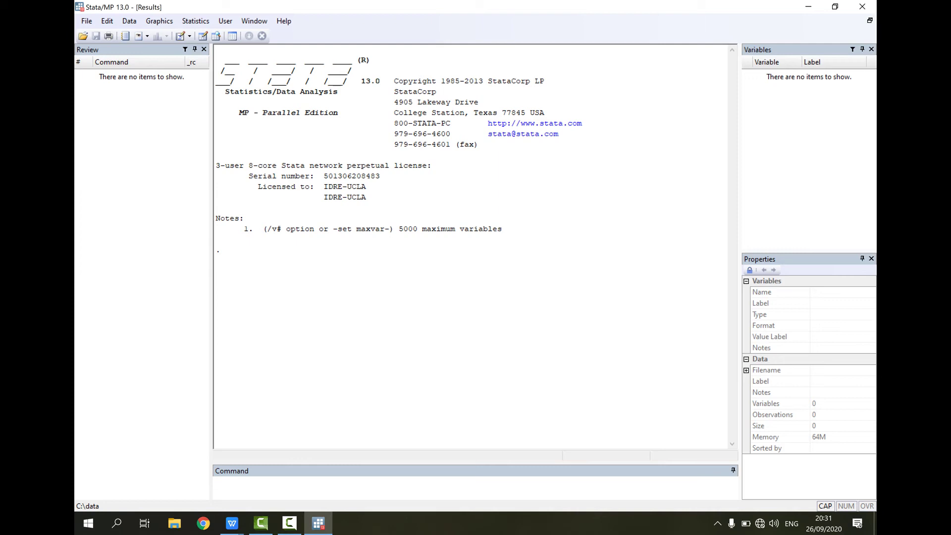
{"action": "key", "text": "alt"}
{"action": "key", "text": "f"}
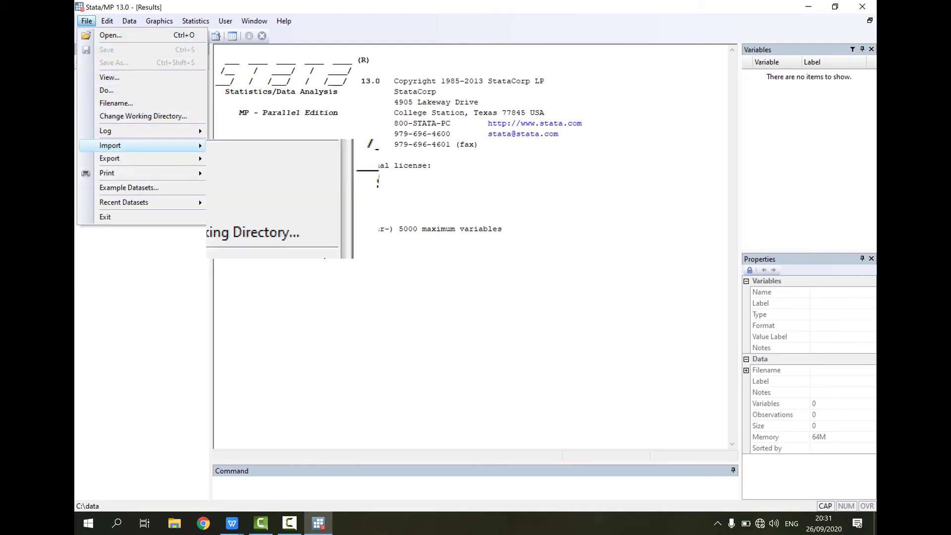
{"action": "mouse_move", "coordinate": [110, 145]}
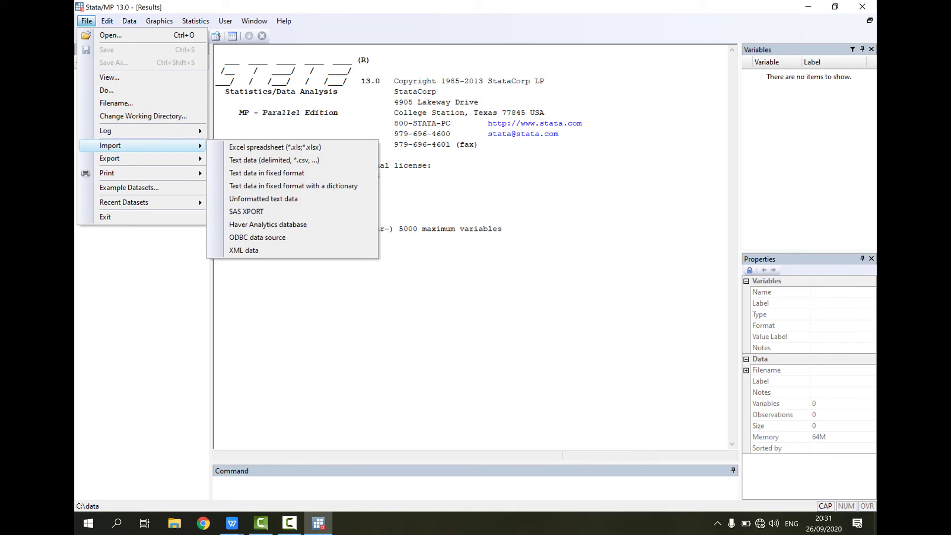
{"action": "key", "text": "Right"}
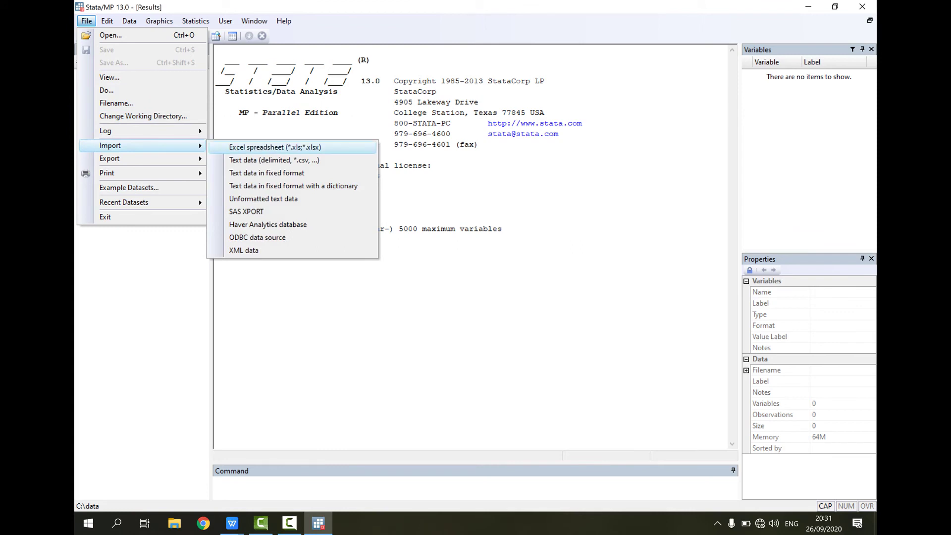
{"action": "key", "text": "Return"}
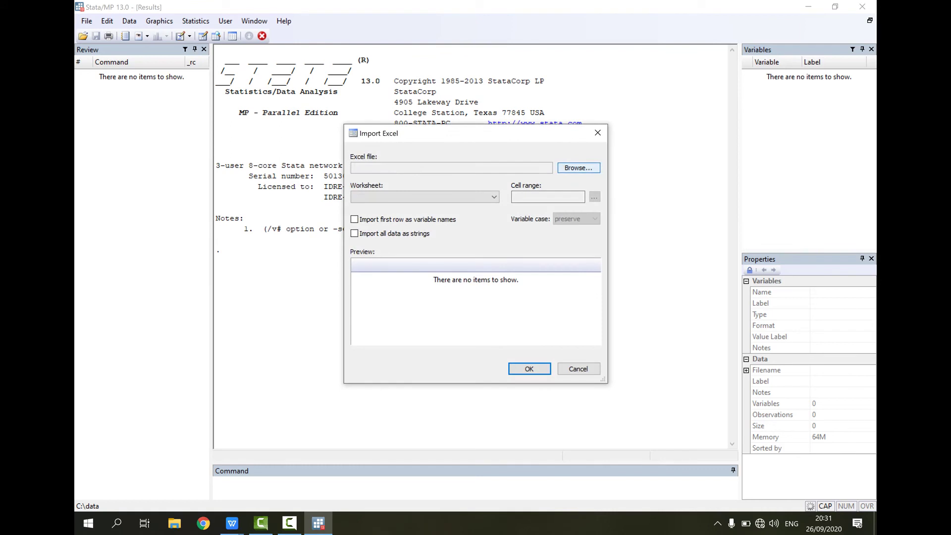
{"action": "left_click", "coordinate": [579, 168]}
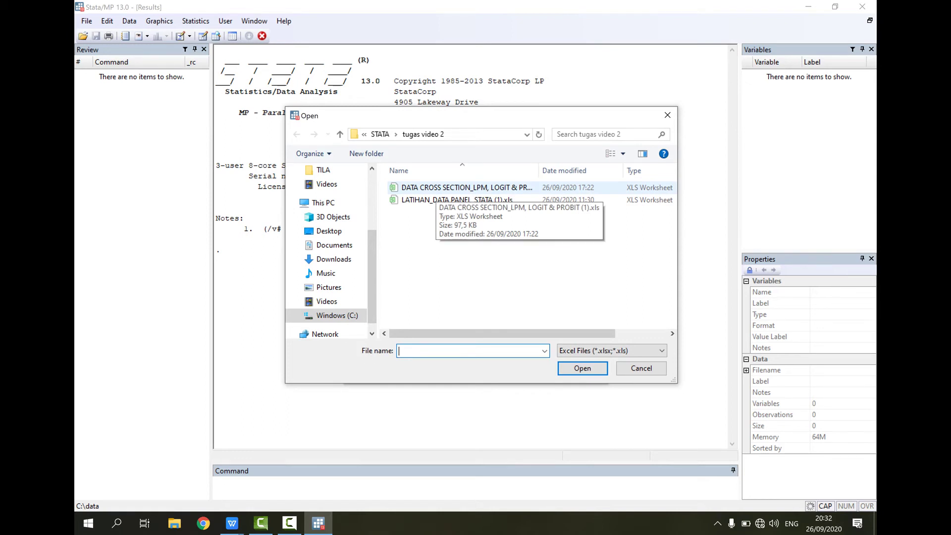
{"action": "left_click", "coordinate": [436, 188]}
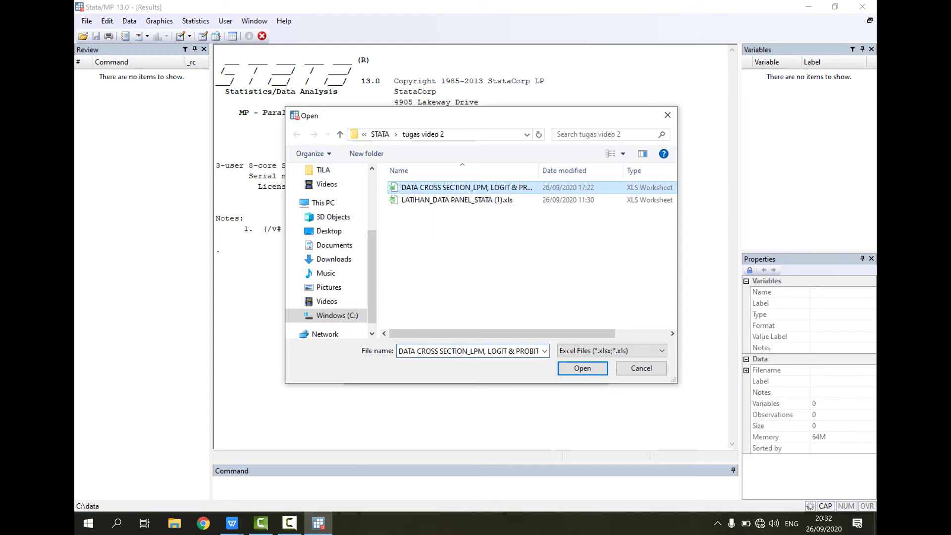
{"action": "key", "text": "Return"}
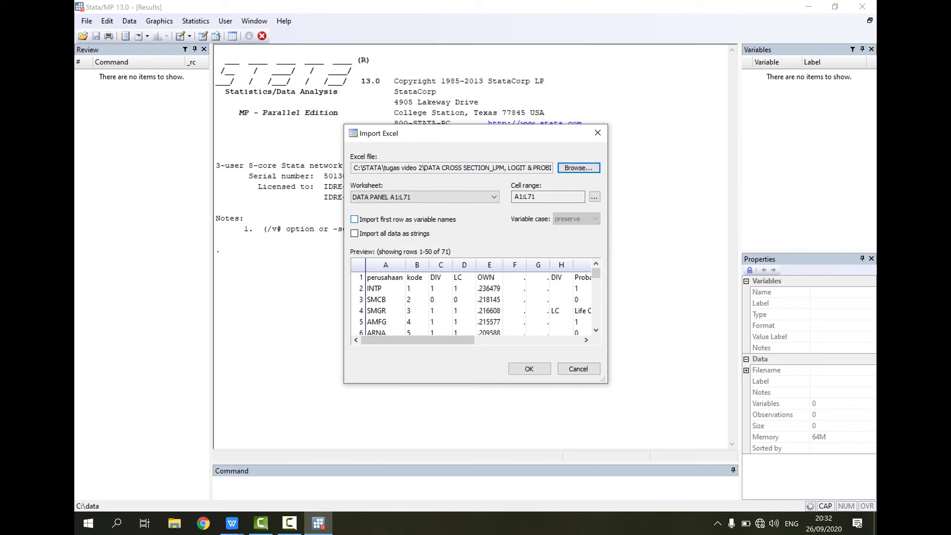
{"action": "left_click", "coordinate": [354, 219]}
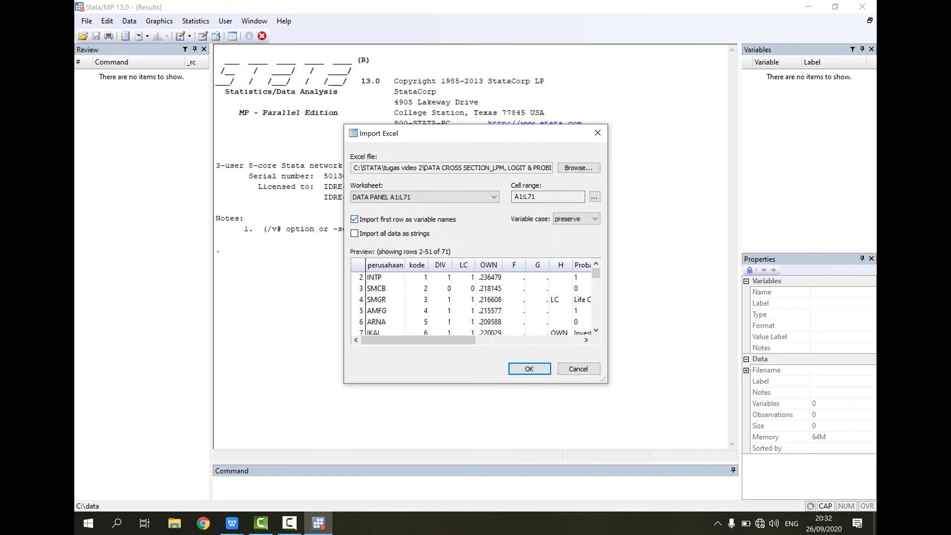
{"action": "left_click", "coordinate": [530, 369]}
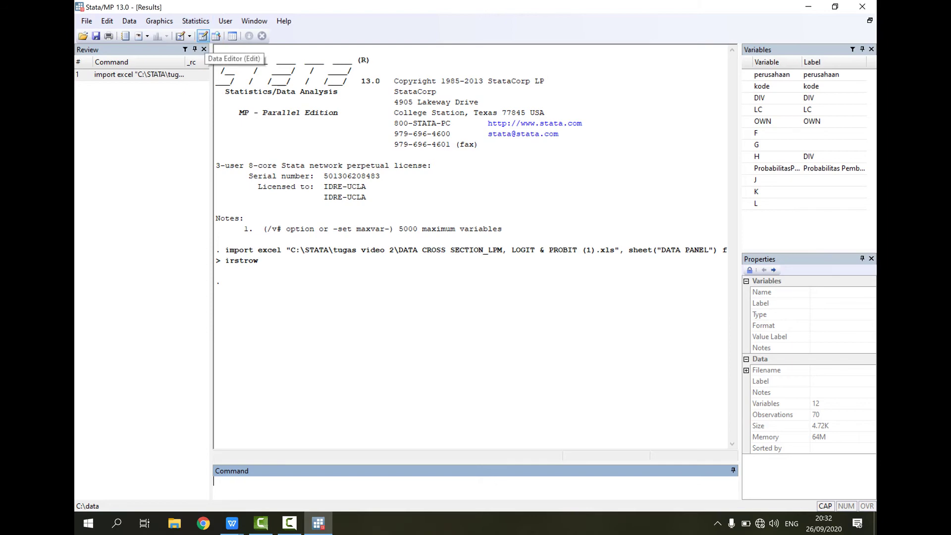
Check the imported perusahaan, kode, DIV, LC and OWN data down to the last observation in the Data Editor, and close it
{"action": "left_click", "coordinate": [203, 36]}
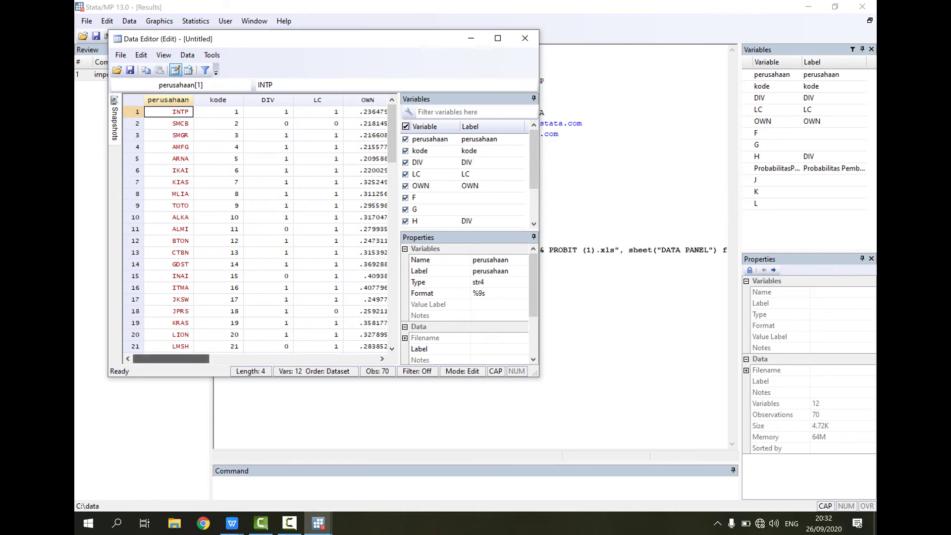
{"action": "scroll", "coordinate": [255, 228], "scroll_direction": "right", "scroll_amount": 3}
{"action": "scroll", "coordinate": [255, 228], "scroll_direction": "left", "scroll_amount": 1}
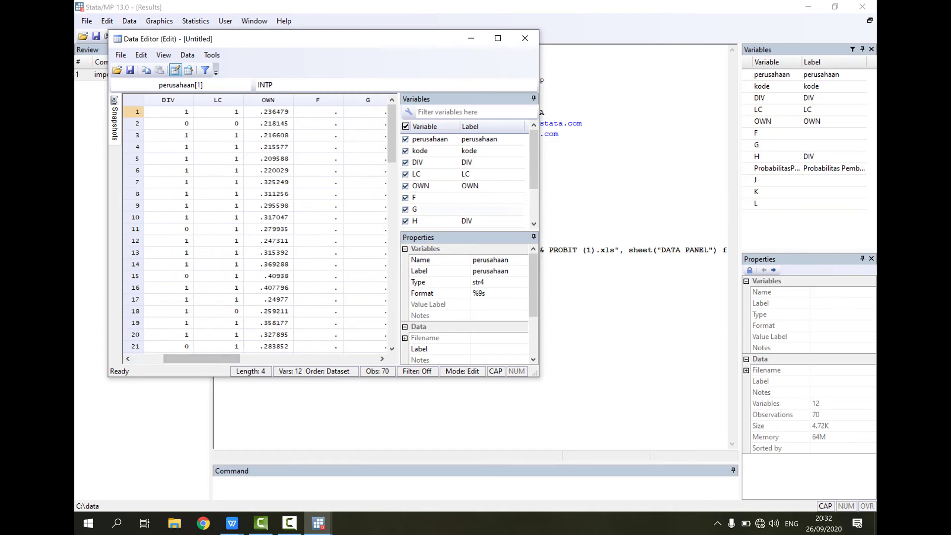
{"action": "scroll", "coordinate": [255, 228], "scroll_direction": "down", "scroll_amount": 20}
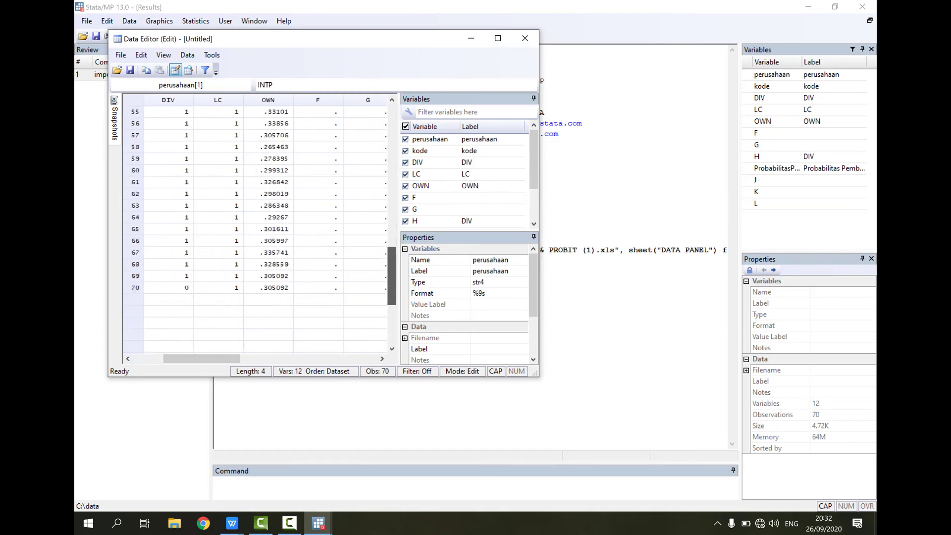
{"action": "scroll", "coordinate": [255, 228], "scroll_direction": "left", "scroll_amount": 2}
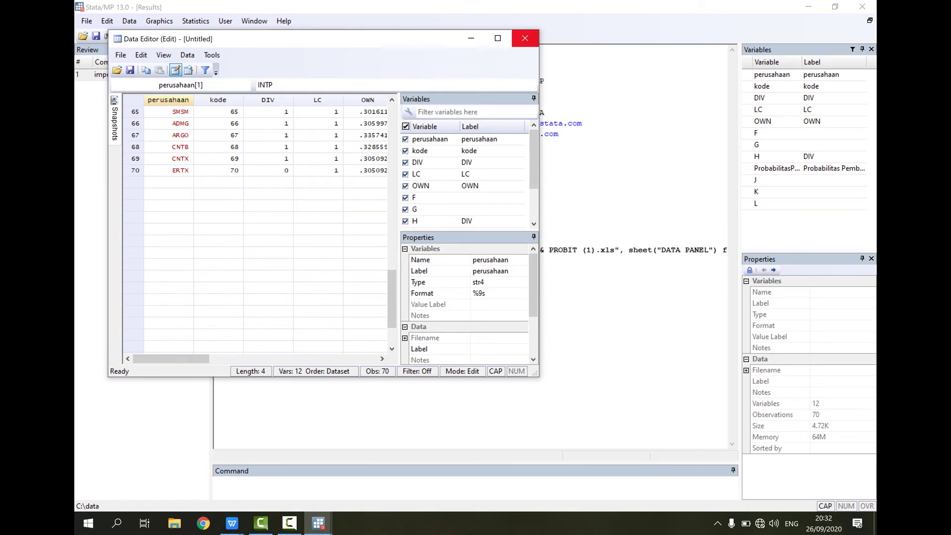
{"action": "left_click", "coordinate": [525, 38]}
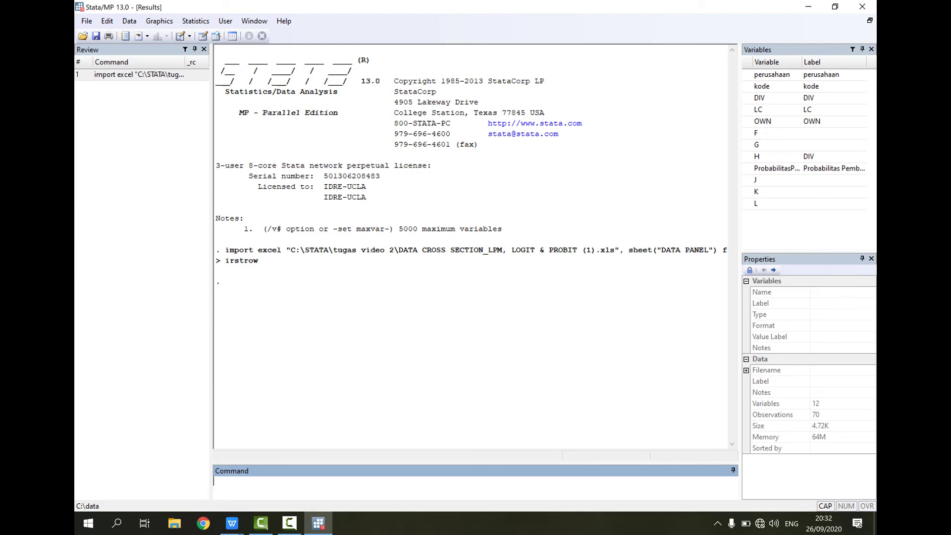
Estimate the linear probability model of DIV on LC and OWN with reg DIV LC OWN
{"action": "type", "text": "R"}
{"action": "key", "text": "BackSpace"}
{"action": "type", "text": "reg"}
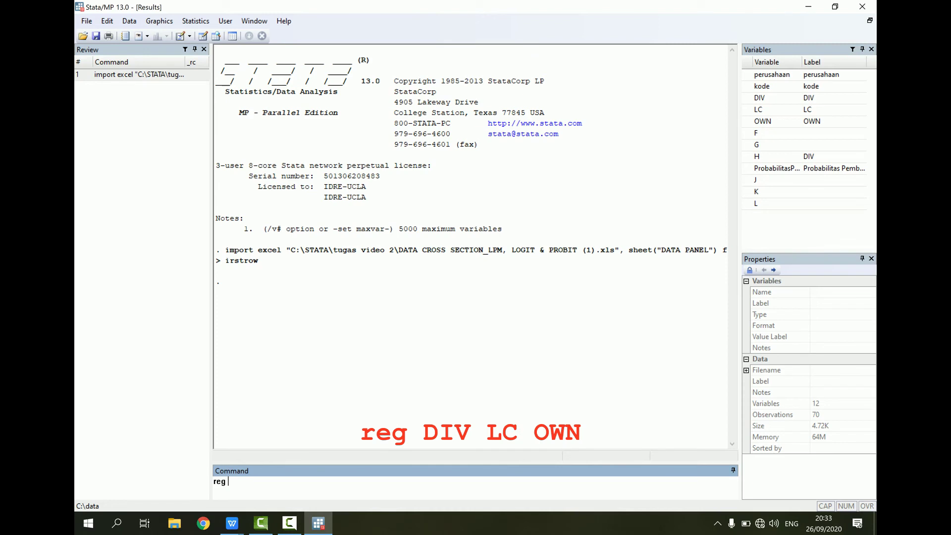
{"action": "key", "text": "Caps_Lock"}
{"action": "type", "text": "DIV LC OWN"}
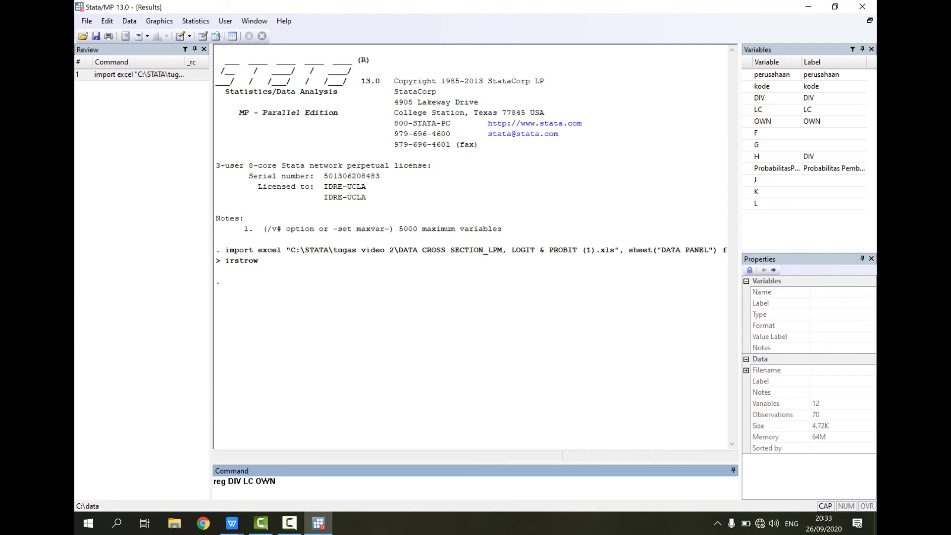
{"action": "key", "text": "Return"}
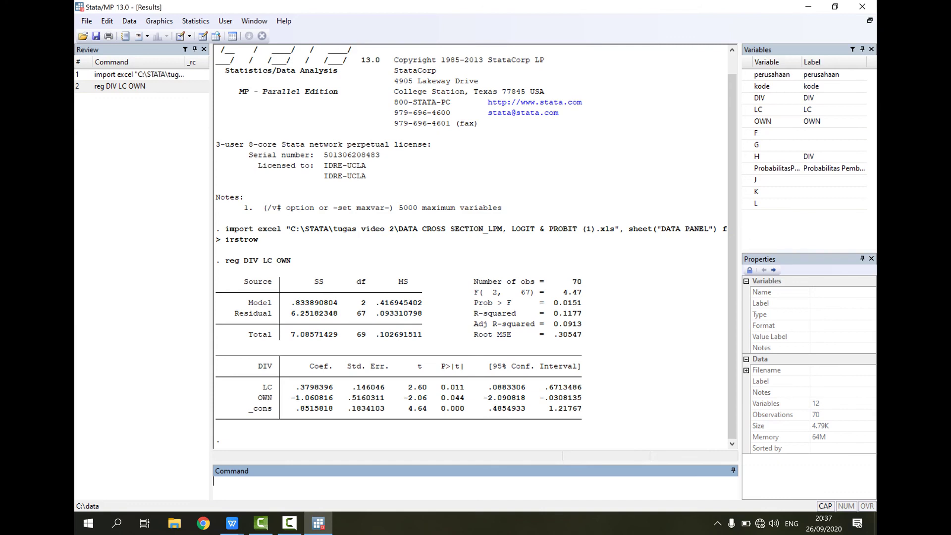
Estimate the logistic regression of DIV on LC and OWN with logit DIV LC OWN
{"action": "key", "text": "Caps_Lock"}
{"action": "type", "text": "log"}
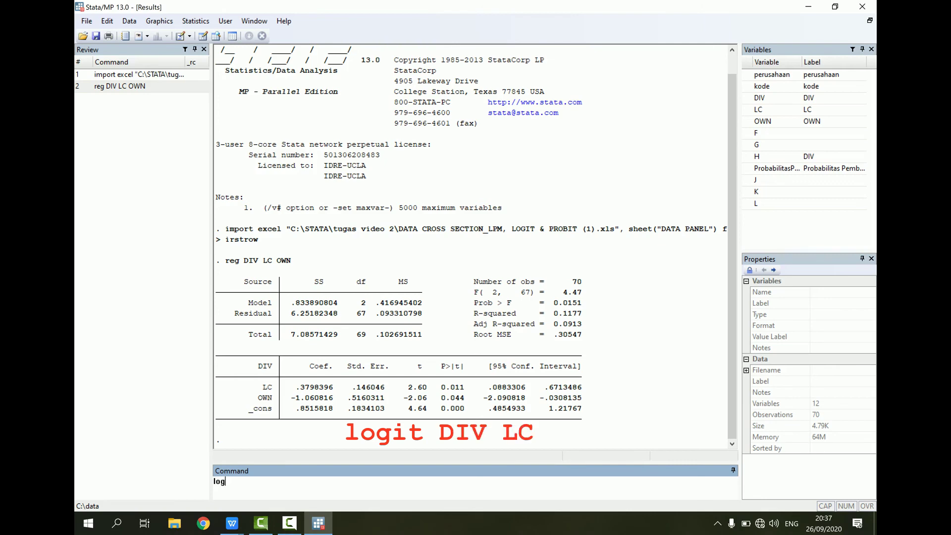
{"action": "type", "text": "it"}
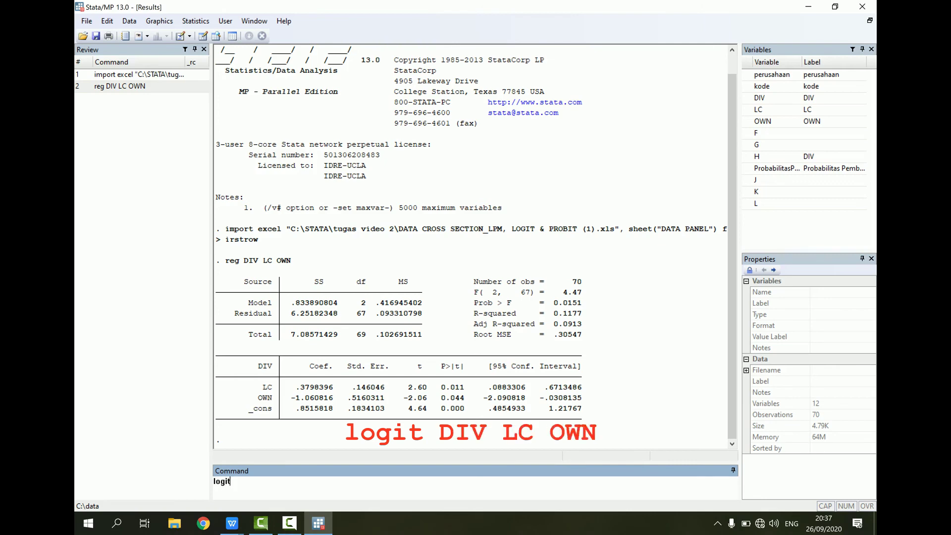
{"action": "key", "text": "Caps_Lock"}
{"action": "type", "text": "DIV LC OWN"}
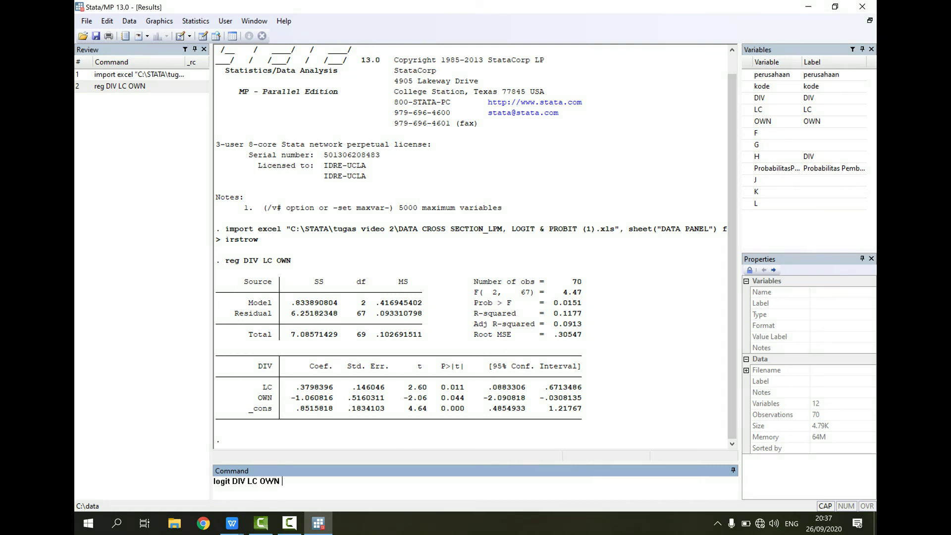
{"action": "key", "text": "Return"}
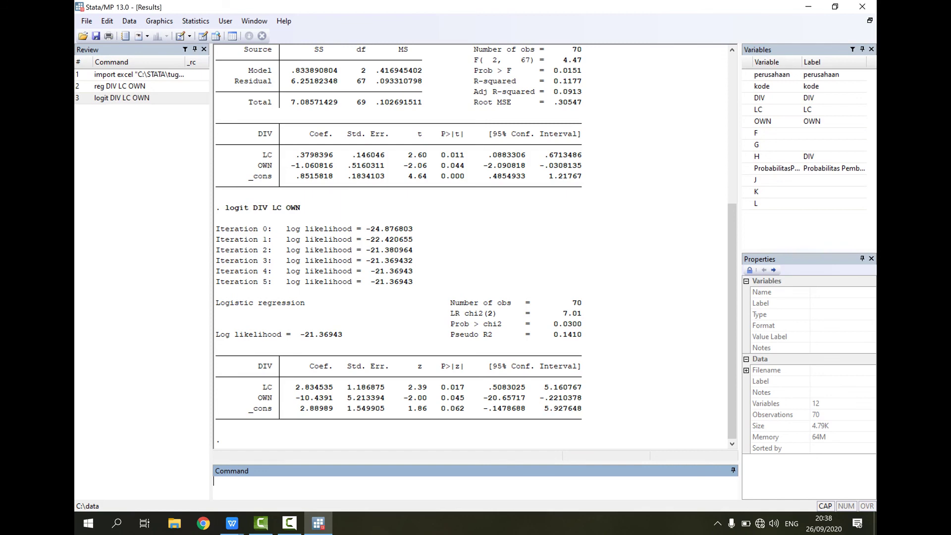
Estimate the probit regression of DIV on LC and OWN with probit DIV LC OWN
{"action": "type", "text": "P"}
{"action": "key", "text": "BackSpace"}
{"action": "key", "text": "Caps_Lock"}
{"action": "type", "text": "probit"}
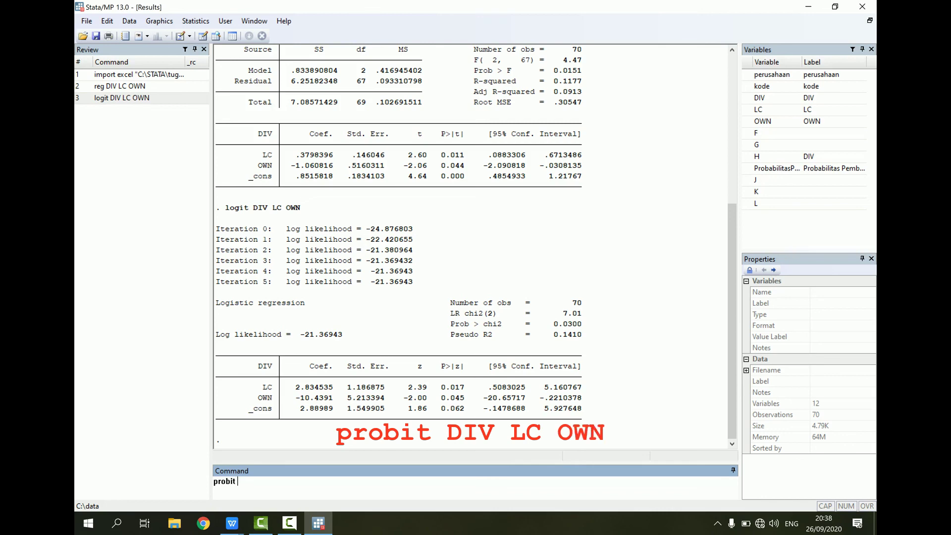
{"action": "key", "text": "Caps_Lock"}
{"action": "type", "text": "DIV LC OWN"}
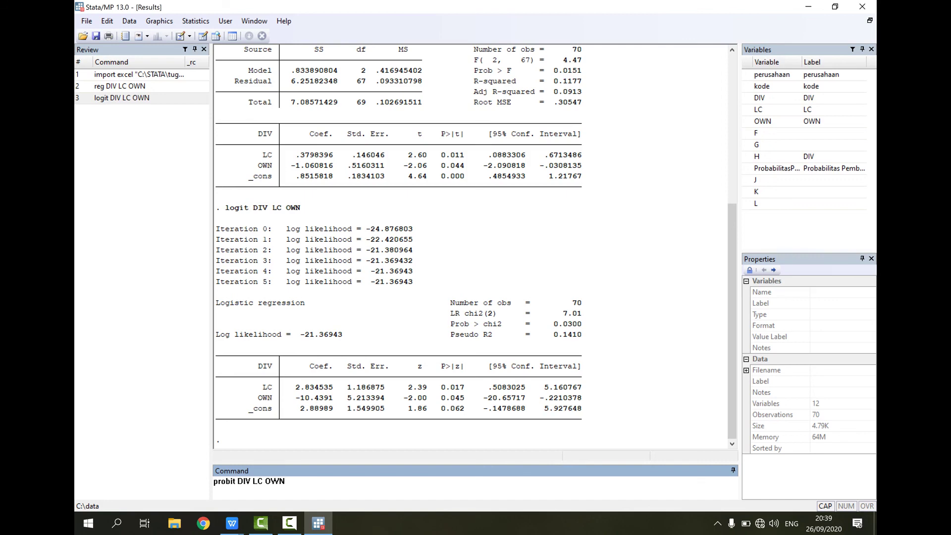
{"action": "key", "text": "Return"}
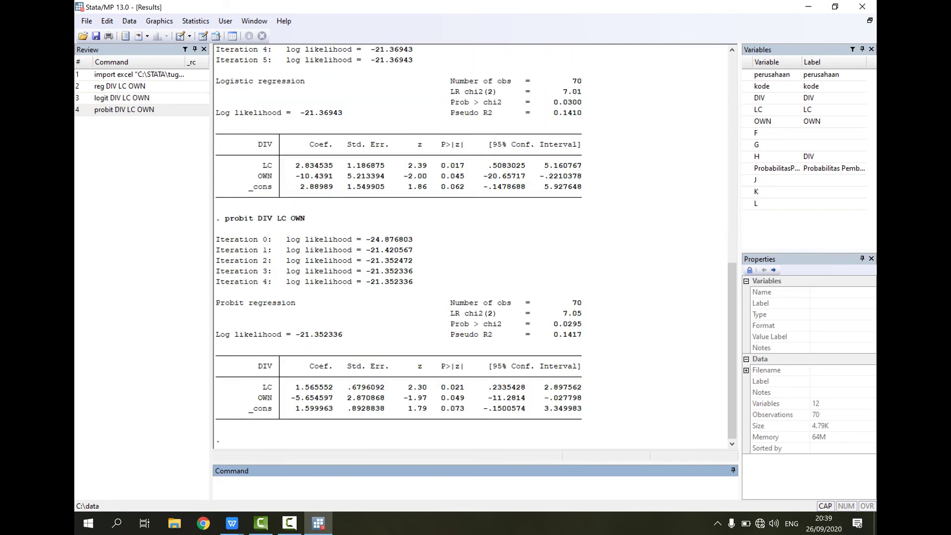